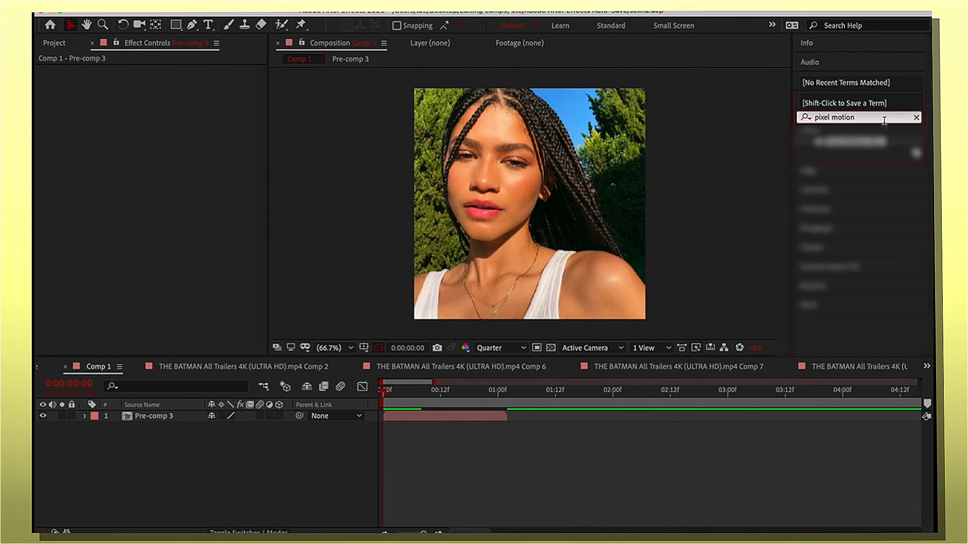
- Apply Pixel Motion Blur to the Pre-comp 3 layer and select it
{"action": "left_click", "coordinate": [862, 147]}
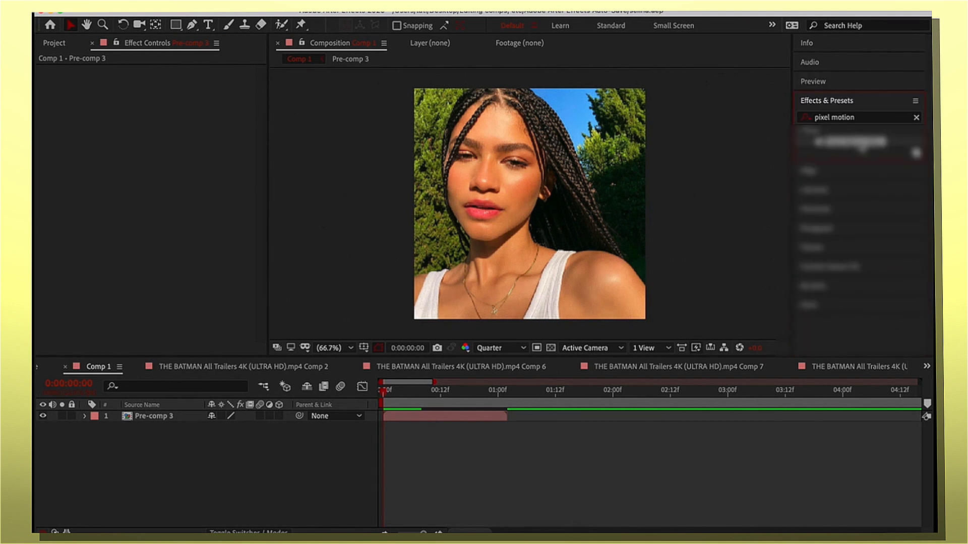
{"action": "left_click_drag", "start_coordinate": [862, 148], "coordinate": [413, 421]}
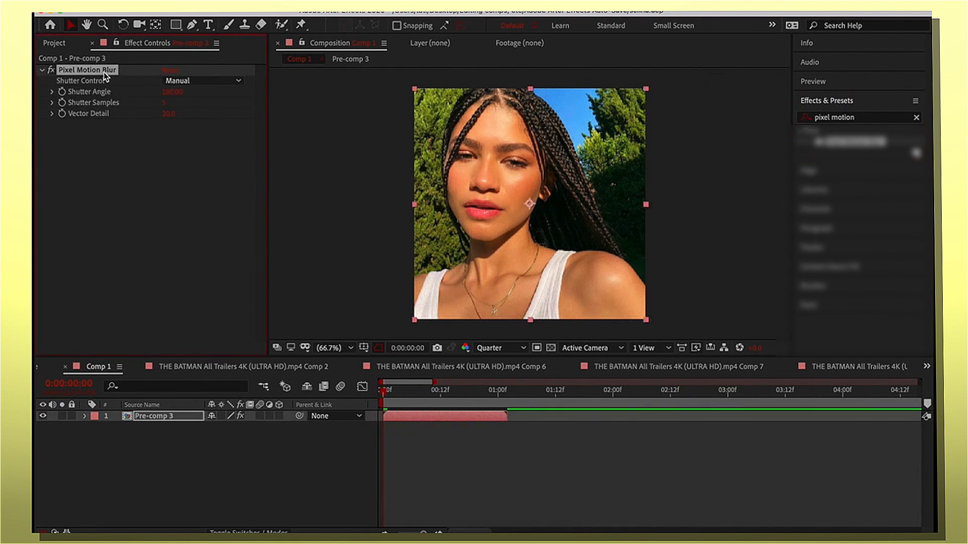
{"action": "left_click", "coordinate": [447, 422]}
- Pre-compose the layer nine times, up to Pre-comp 3 Comp 9, and preview it frame by frame
{"action": "key", "text": "ctrl+shift+c"}
{"action": "left_click", "coordinate": [549, 326]}
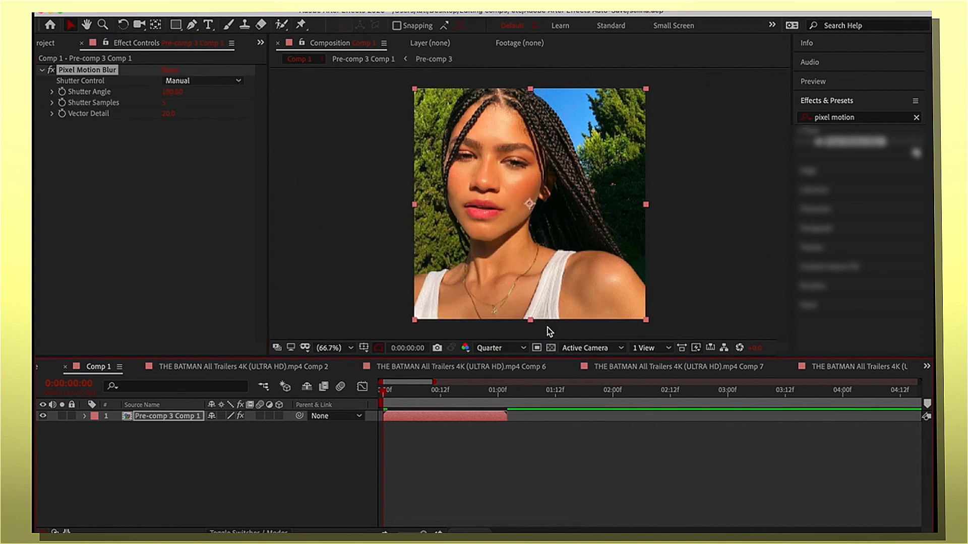
{"action": "key", "text": "ctrl+shift+c"}
{"action": "left_click", "coordinate": [531, 329]}
{"action": "key", "text": "ctrl+shift+c"}
{"action": "left_click", "coordinate": [530, 330]}
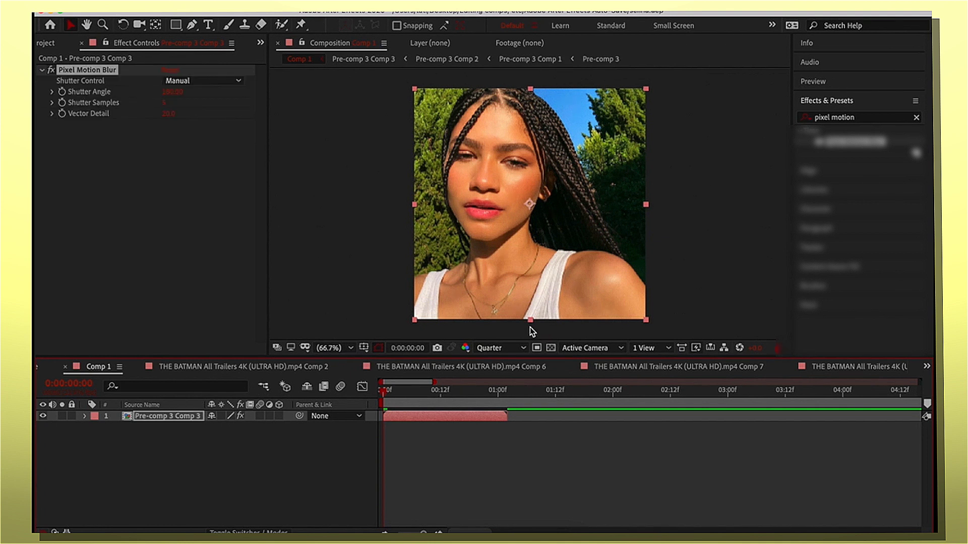
{"action": "key", "text": "ctrl+shift+c"}
{"action": "left_click", "coordinate": [530, 329]}
{"action": "key", "text": "ctrl+shift+c"}
{"action": "left_click", "coordinate": [549, 328]}
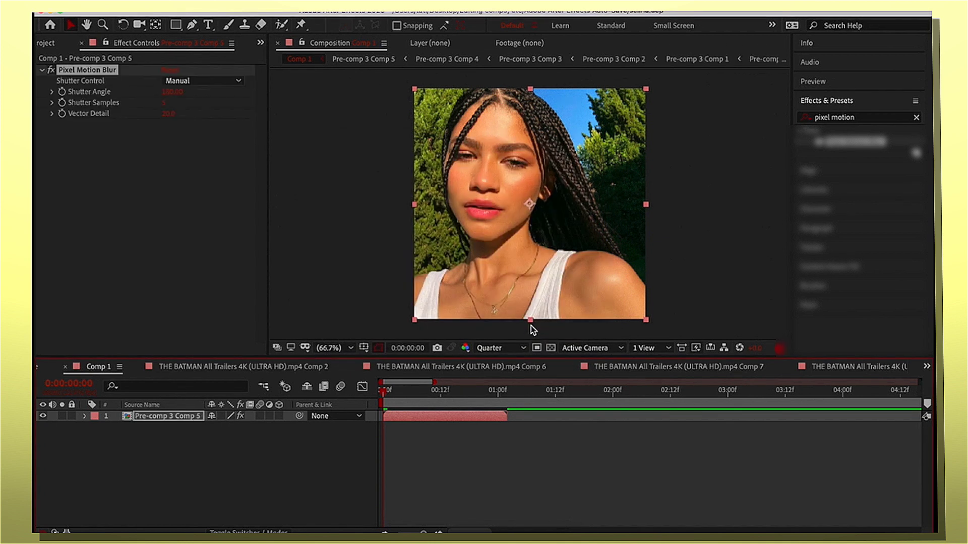
{"action": "key", "text": "ctrl+shift+c"}
{"action": "left_click", "coordinate": [534, 328]}
{"action": "key", "text": "ctrl+shift+c"}
{"action": "left_click", "coordinate": [536, 328]}
{"action": "key", "text": "ctrl+shift+c"}
{"action": "left_click", "coordinate": [546, 335]}
{"action": "key", "text": "ctrl+shift+c"}
{"action": "left_click", "coordinate": [546, 335]}
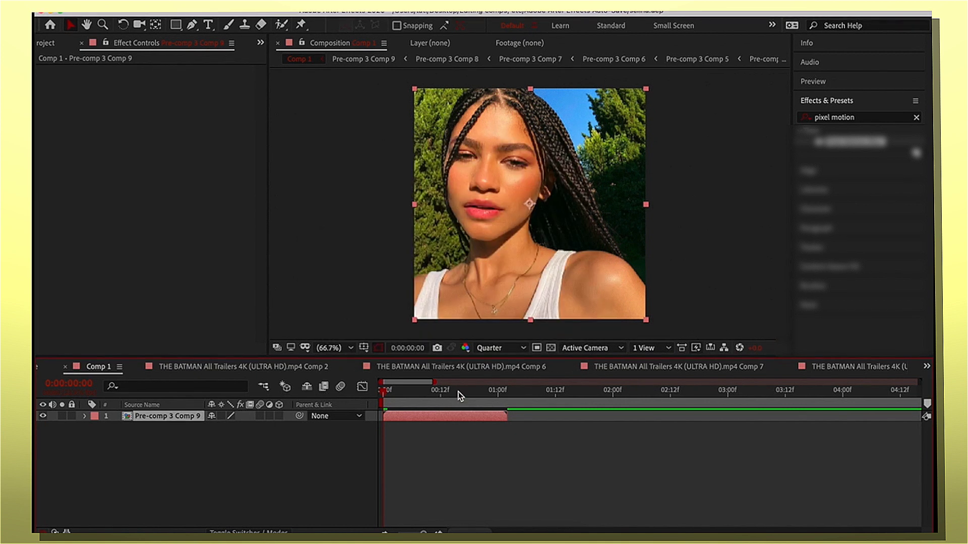
{"action": "key", "text": "space"}
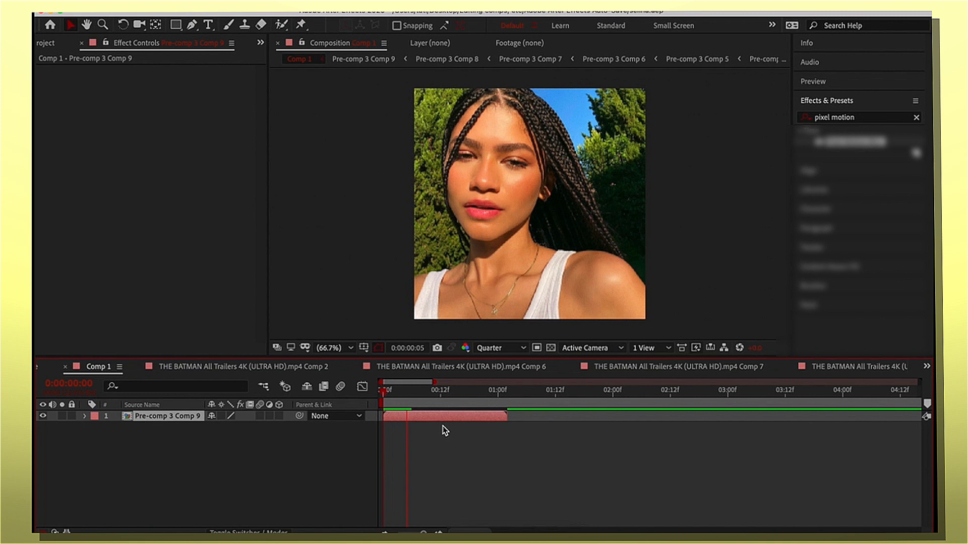
{"action": "key", "text": "semicolon"}
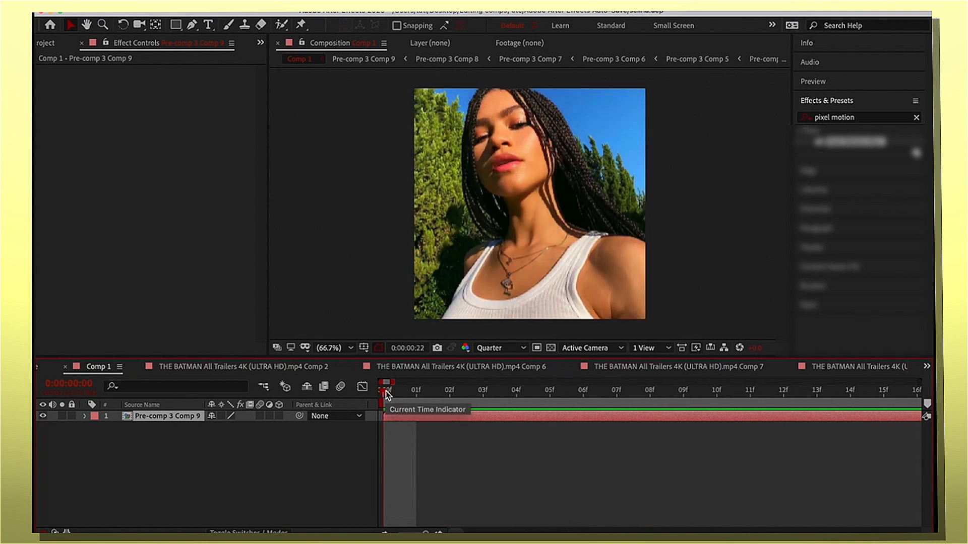
- Stop the preview, delete all the layer's effects, then undo to restore them
{"action": "key", "text": "space"}
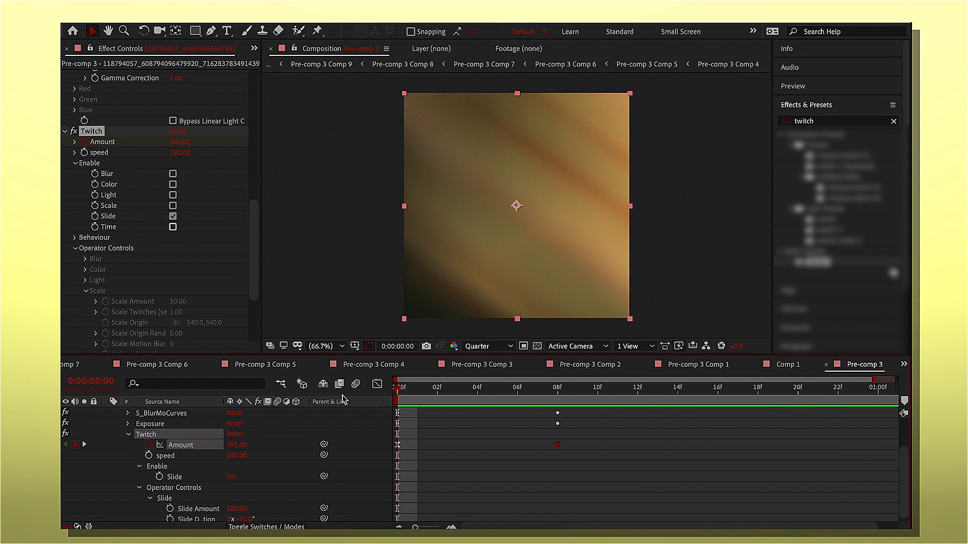
{"action": "key", "text": "space"}
{"action": "scroll", "coordinate": [112, 269], "scroll_direction": "up", "scroll_amount": 5}
{"action": "left_click", "coordinate": [112, 273]}
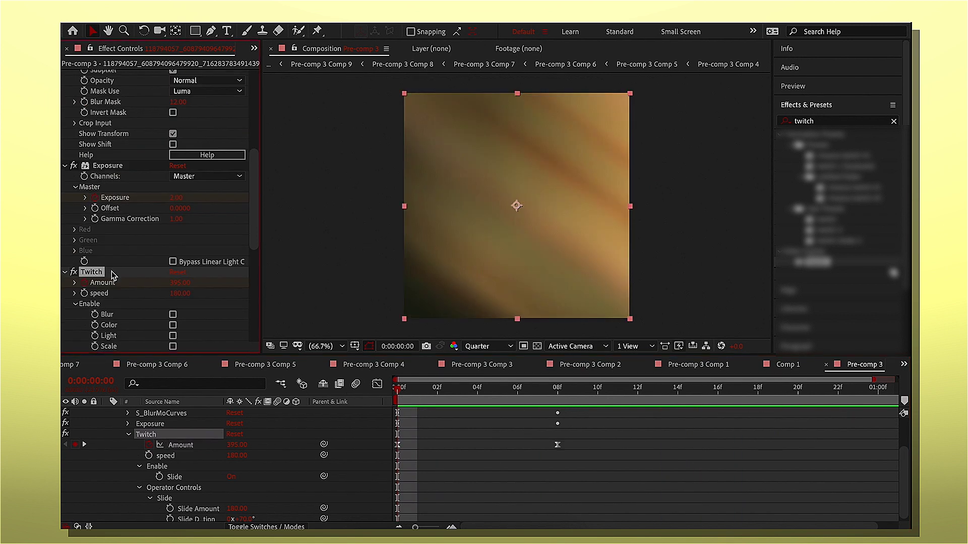
{"action": "scroll", "coordinate": [112, 272], "scroll_direction": "up", "scroll_amount": 5}
{"action": "key", "text": "ctrl+a"}
{"action": "key", "text": "Delete"}
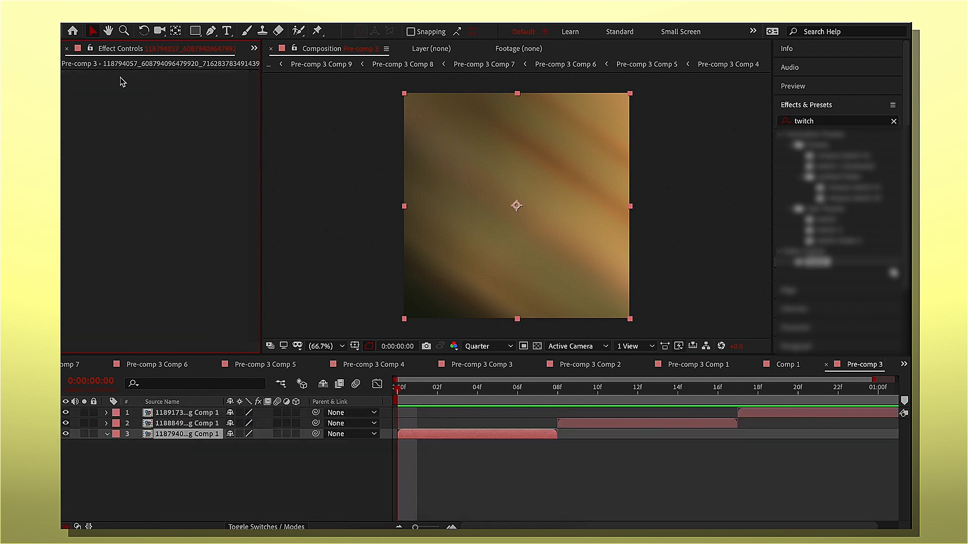
{"action": "key", "text": "ctrl+z"}
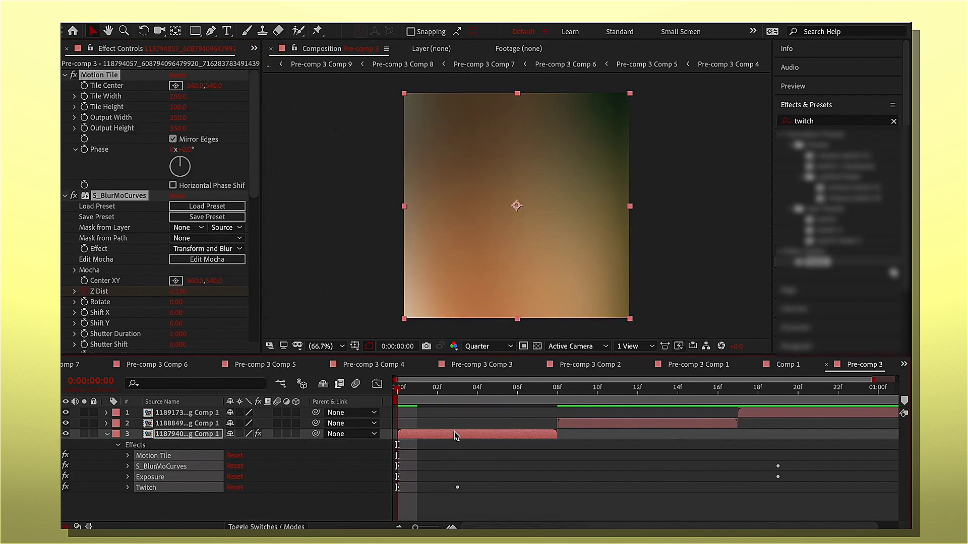
- Move the Z Dist and Exposure keyframes to 08f
{"action": "key", "text": "u"}
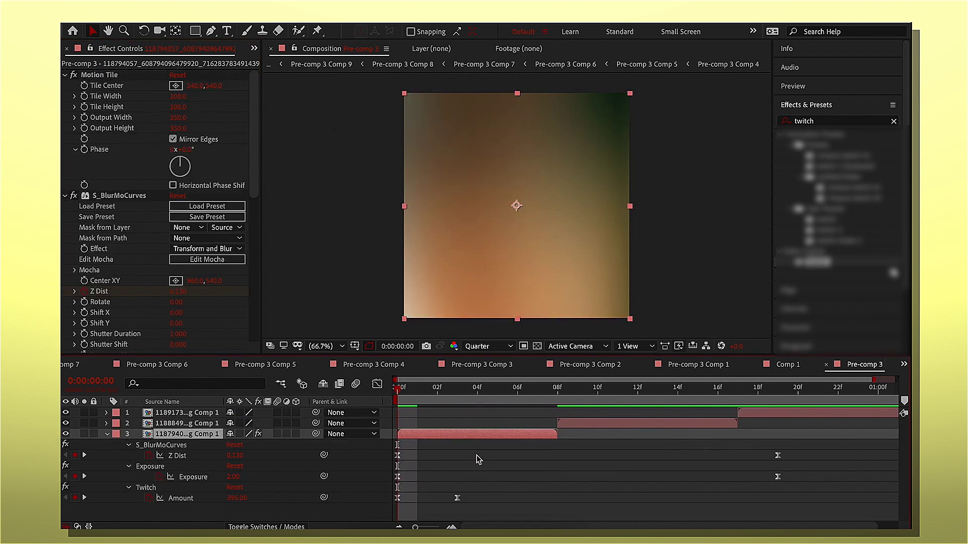
{"action": "left_click_drag", "start_coordinate": [374, 447], "coordinate": [557, 468]}
{"action": "left_click", "coordinate": [488, 470]}
- Make the Twitch Amount curve drop off more steeply in the Graph Editor, then preview
{"action": "left_click", "coordinate": [457, 498]}
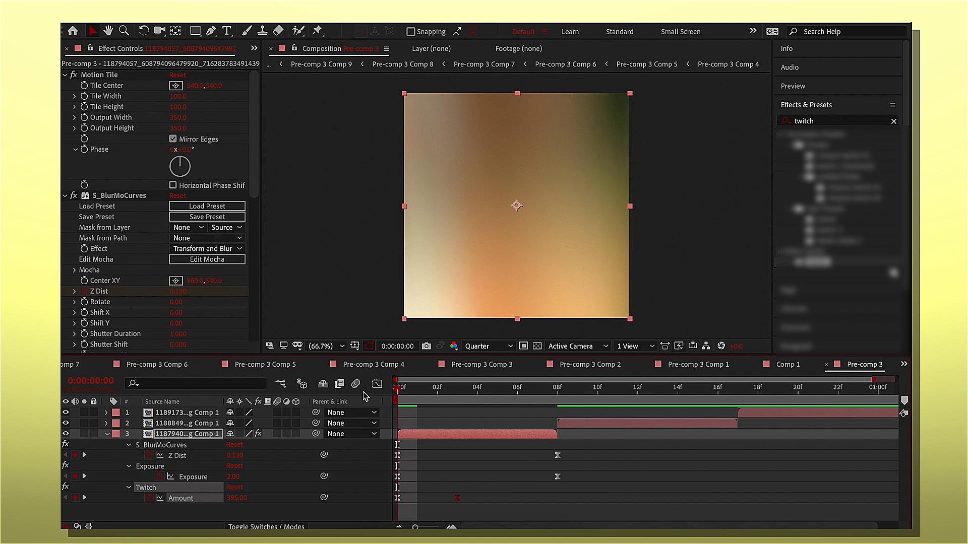
{"action": "left_click", "coordinate": [377, 384]}
{"action": "left_click_drag", "start_coordinate": [403, 468], "coordinate": [390, 494]}
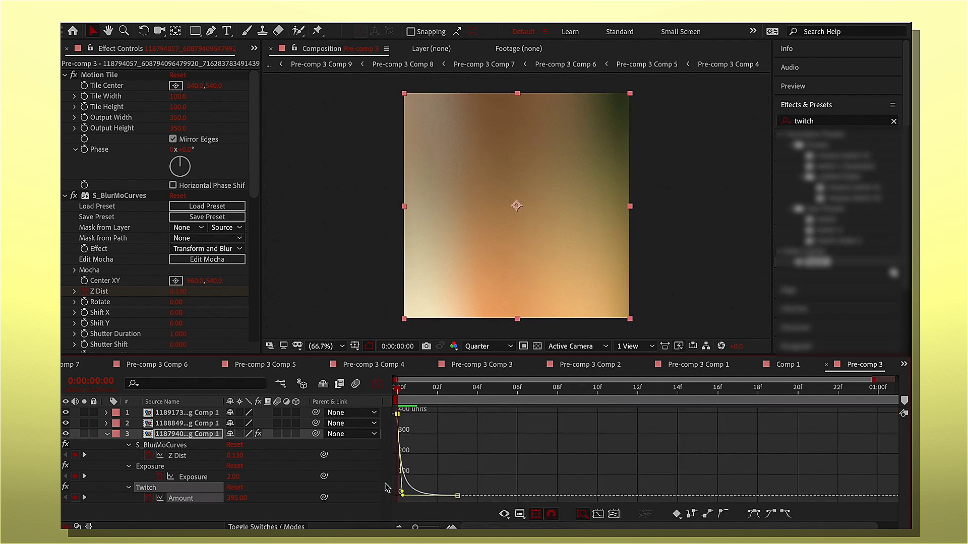
{"action": "left_click", "coordinate": [377, 385]}
{"action": "left_click", "coordinate": [107, 435]}
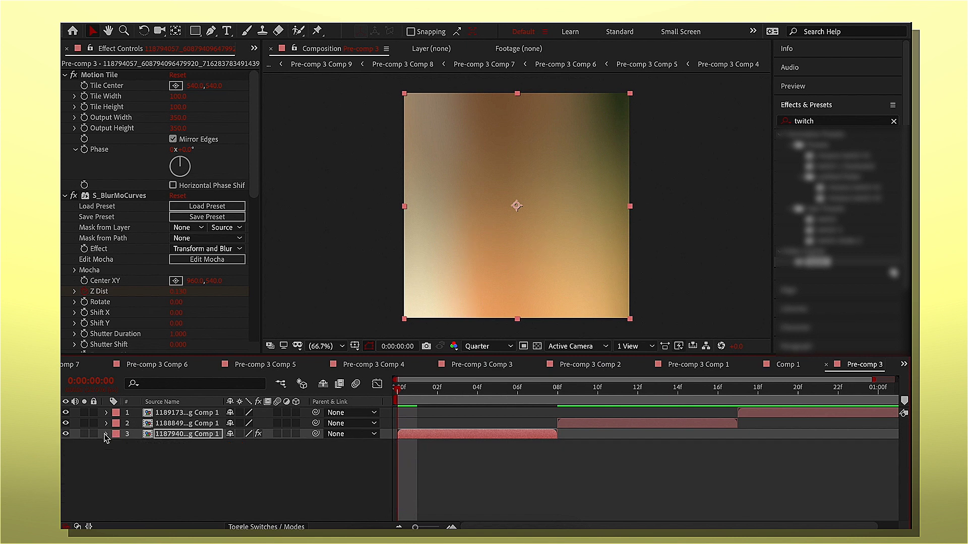
{"action": "left_click", "coordinate": [422, 424]}
{"action": "key", "text": "space"}
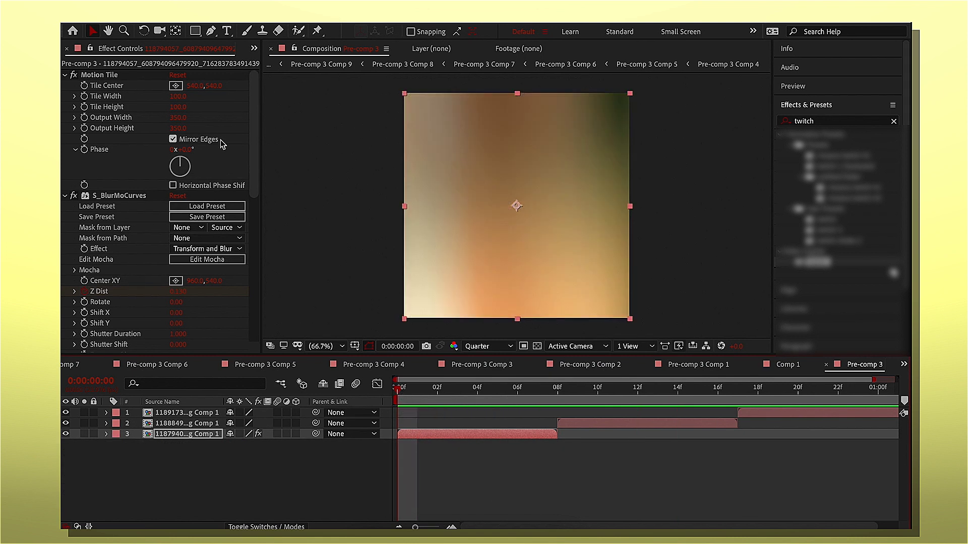
- Reset Motion Tile and S_BlurMoCurves to defaults, preview, and go to frame 08
{"action": "right_click", "coordinate": [220, 86]}
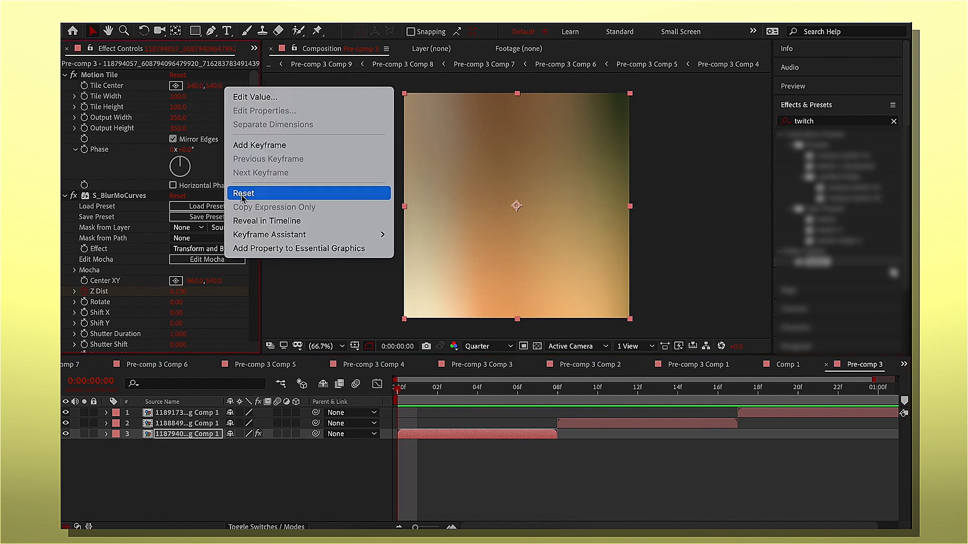
{"action": "left_click", "coordinate": [242, 194]}
{"action": "right_click", "coordinate": [233, 285]}
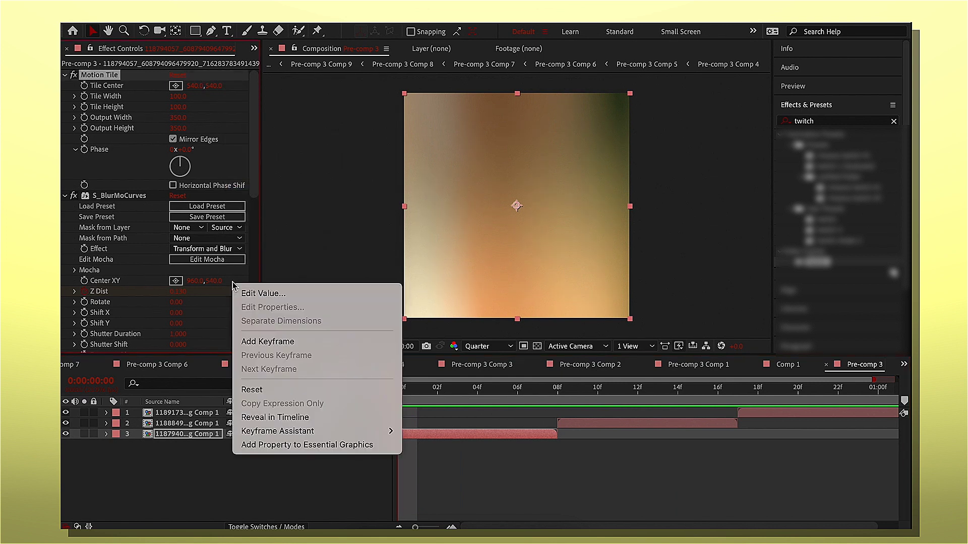
{"action": "left_click", "coordinate": [295, 391]}
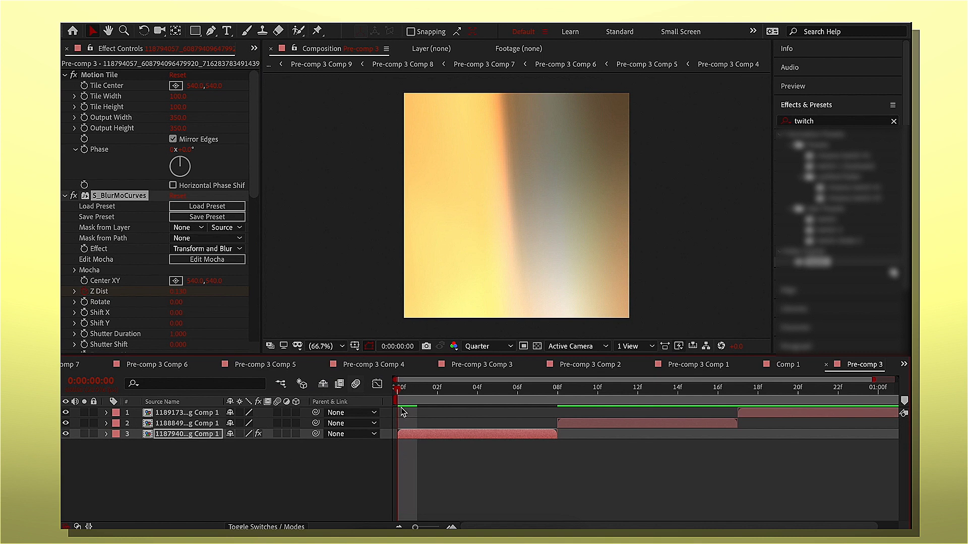
{"action": "key", "text": "space"}
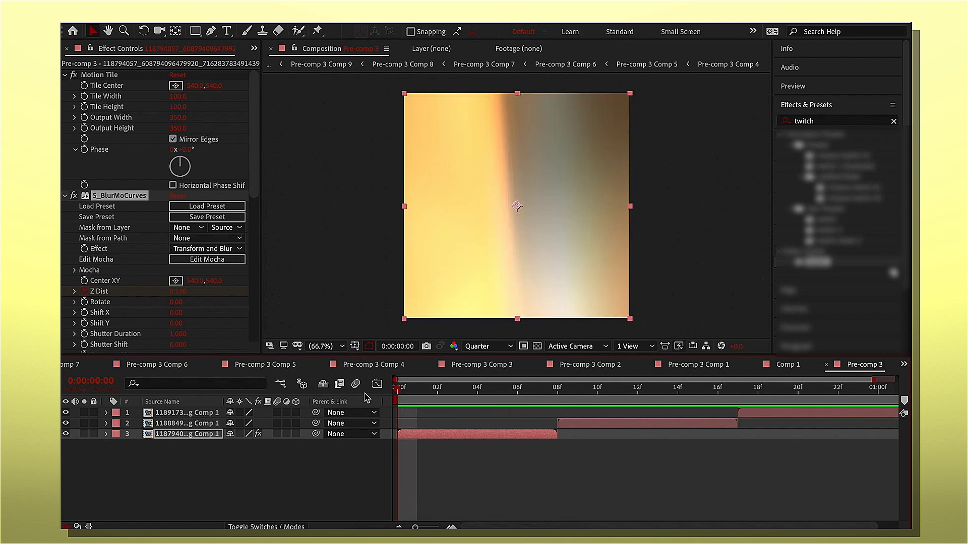
{"action": "left_click", "coordinate": [557, 398]}
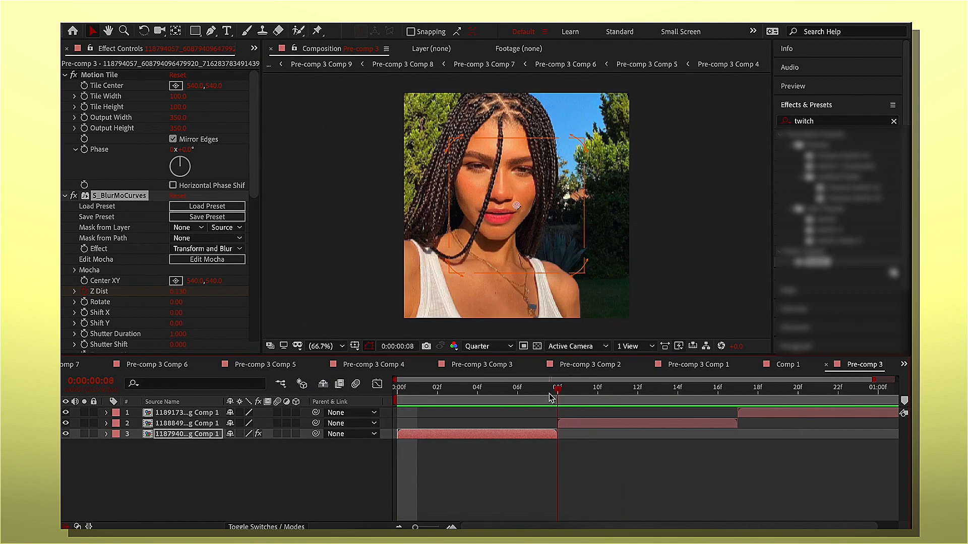
- Add Adjustment Layer 3 trimmed to a single frame at 08f, placed higher in the stack
{"action": "right_click", "coordinate": [217, 423]}
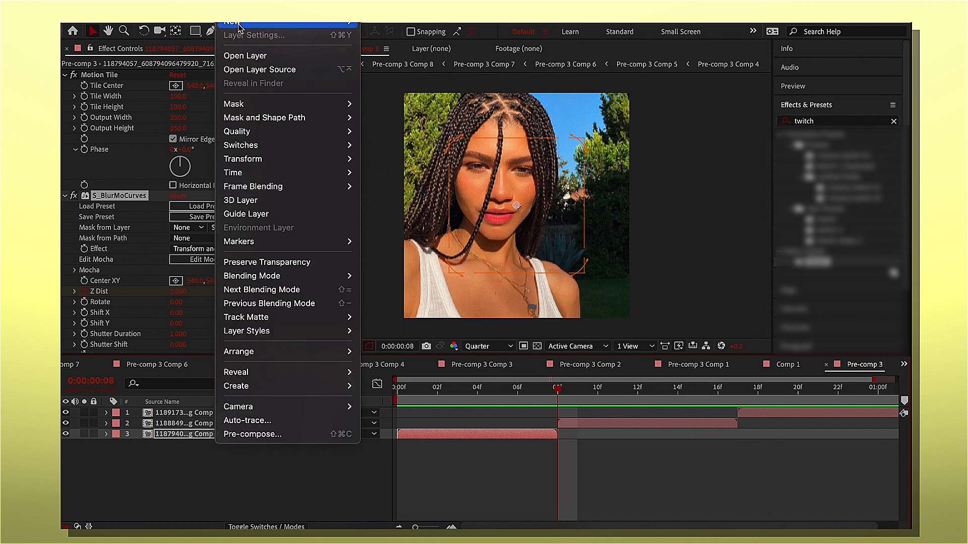
{"action": "mouse_move", "coordinate": [237, 23]}
{"action": "left_click", "coordinate": [407, 104]}
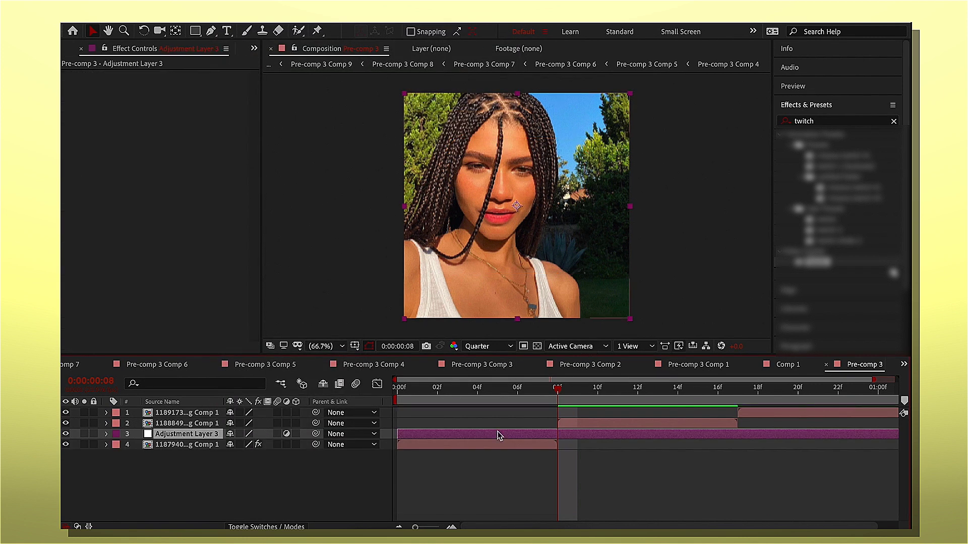
{"action": "left_click_drag", "start_coordinate": [395, 434], "coordinate": [557, 453]}
{"action": "scroll", "coordinate": [801, 449], "scroll_direction": "right", "scroll_amount": 1}
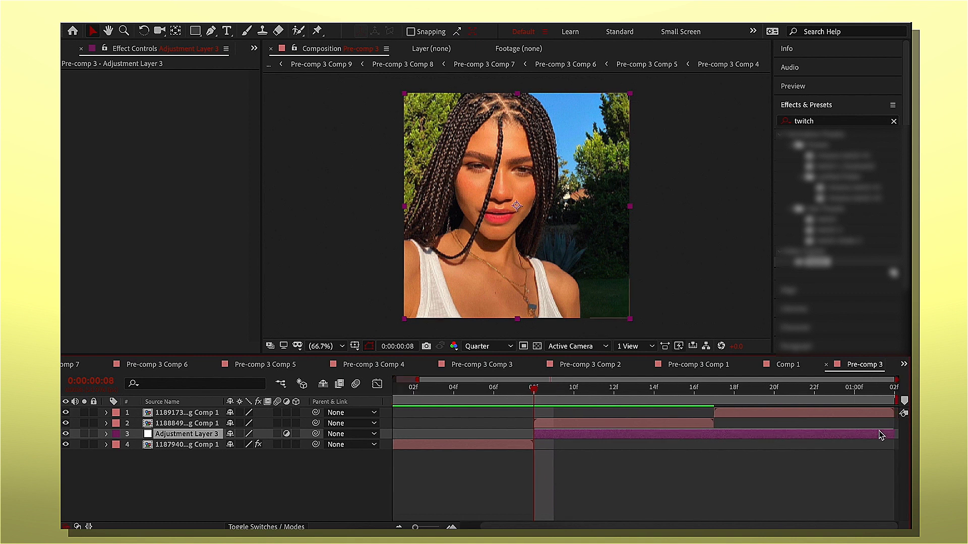
{"action": "left_click_drag", "start_coordinate": [895, 433], "coordinate": [534, 455]}
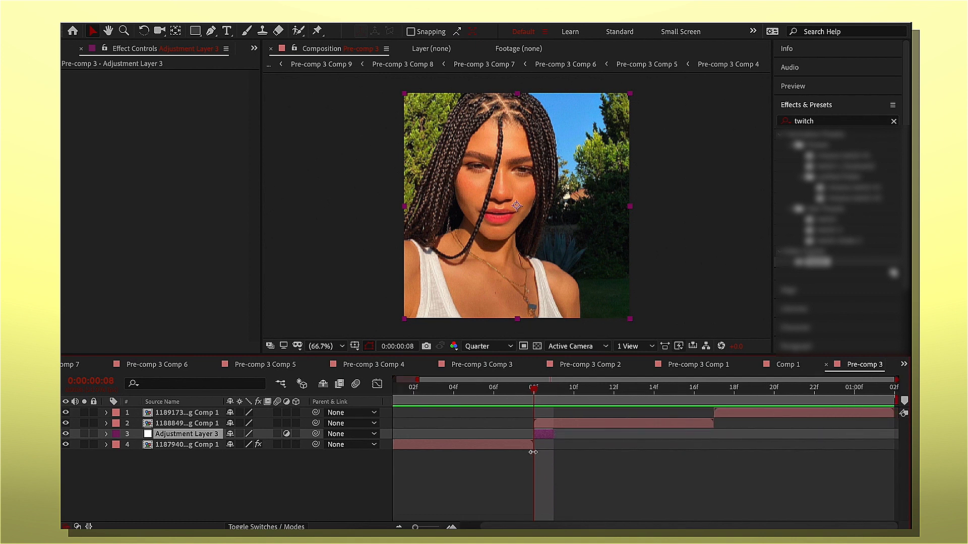
{"action": "mouse_move", "coordinate": [206, 437]}
{"action": "left_mouse_down"}
{"action": "mouse_move", "coordinate": [208, 414]}
{"action": "mouse_move", "coordinate": [197, 429]}
{"action": "left_mouse_up"}
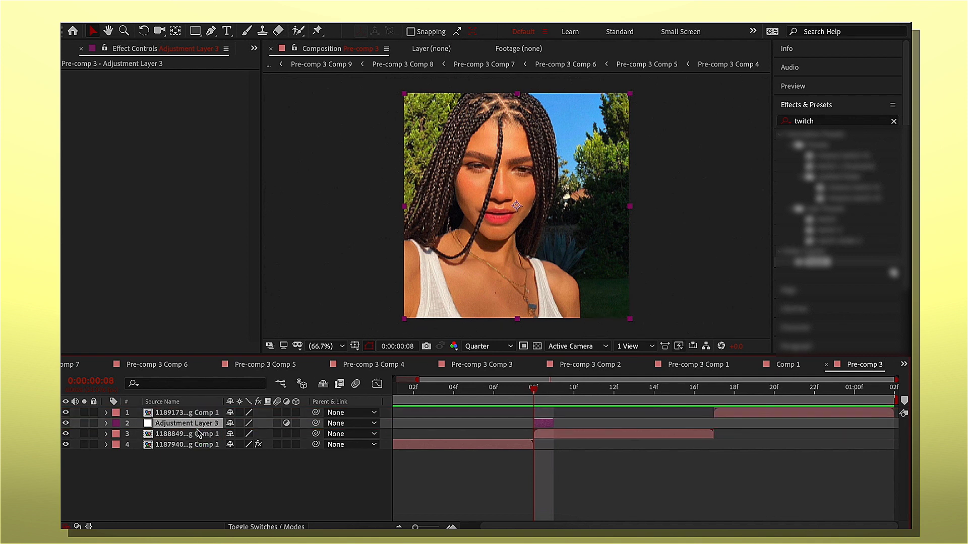
- Apply the Glitchify effect to Adjustment Layer 3
{"action": "left_click", "coordinate": [817, 122]}
{"action": "type", "text": "glitch"}
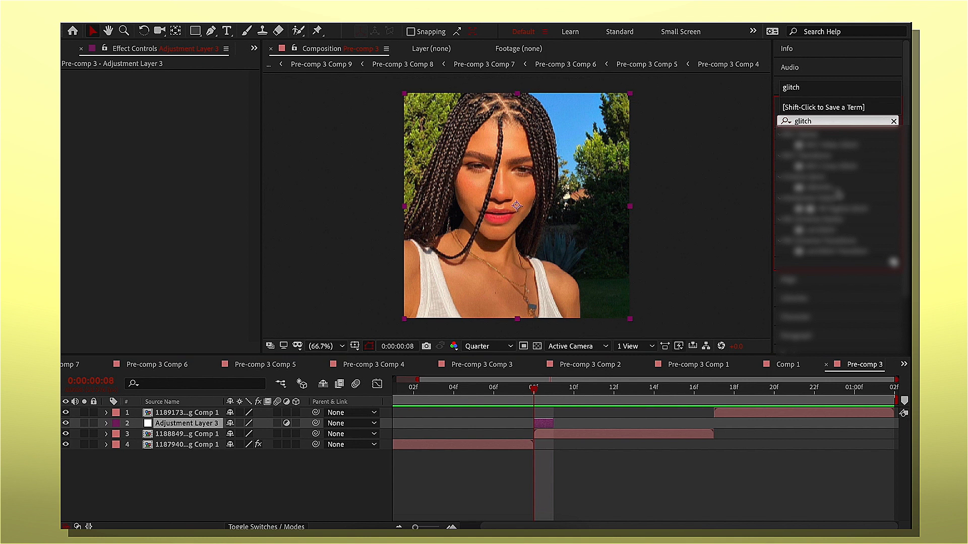
{"action": "left_click_drag", "start_coordinate": [815, 187], "coordinate": [547, 423]}
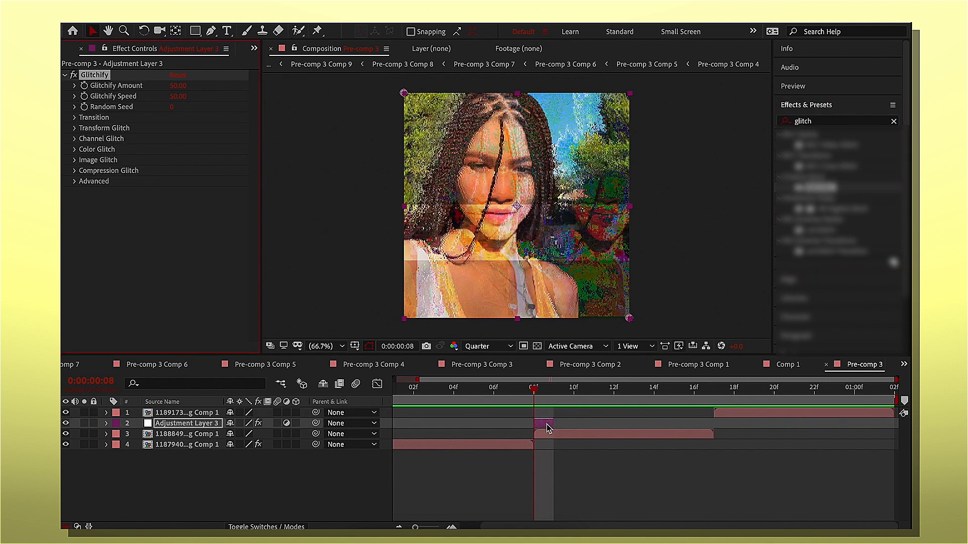
- Duplicate the glitch layer, move the copy to frame 0, and place it fourth
{"action": "left_click", "coordinate": [547, 425]}
{"action": "key", "text": "ctrl+d"}
{"action": "left_click_drag", "start_coordinate": [539, 425], "coordinate": [418, 442]}
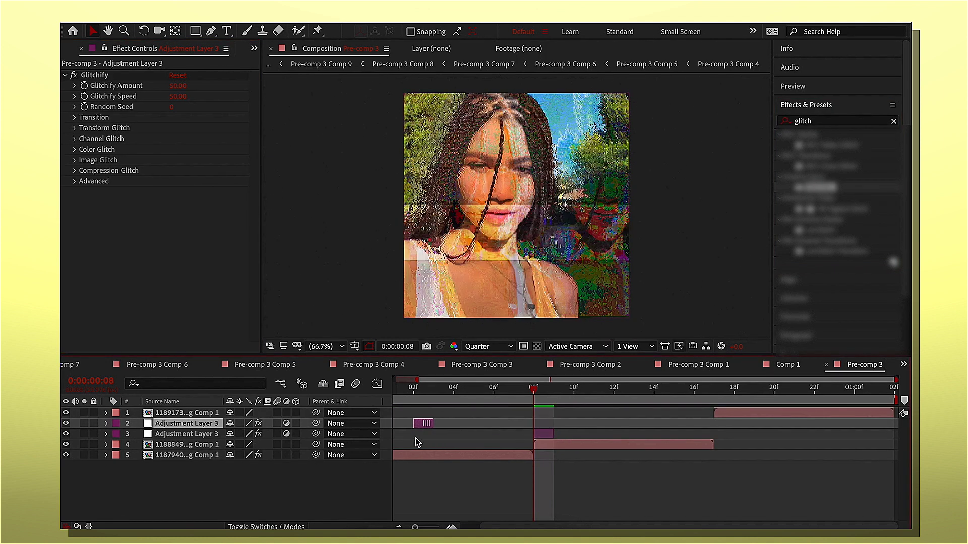
{"action": "key", "text": "space"}
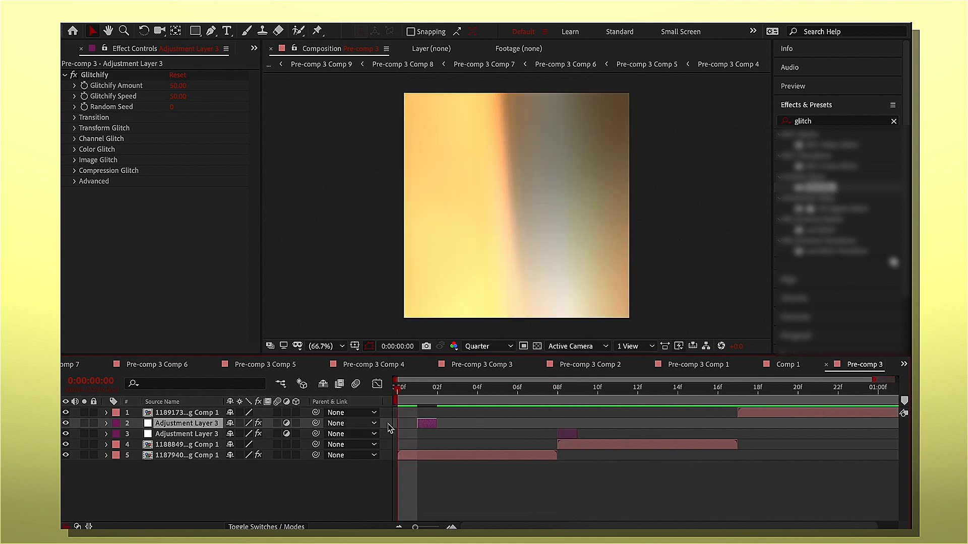
{"action": "left_click_drag", "start_coordinate": [427, 427], "coordinate": [407, 428]}
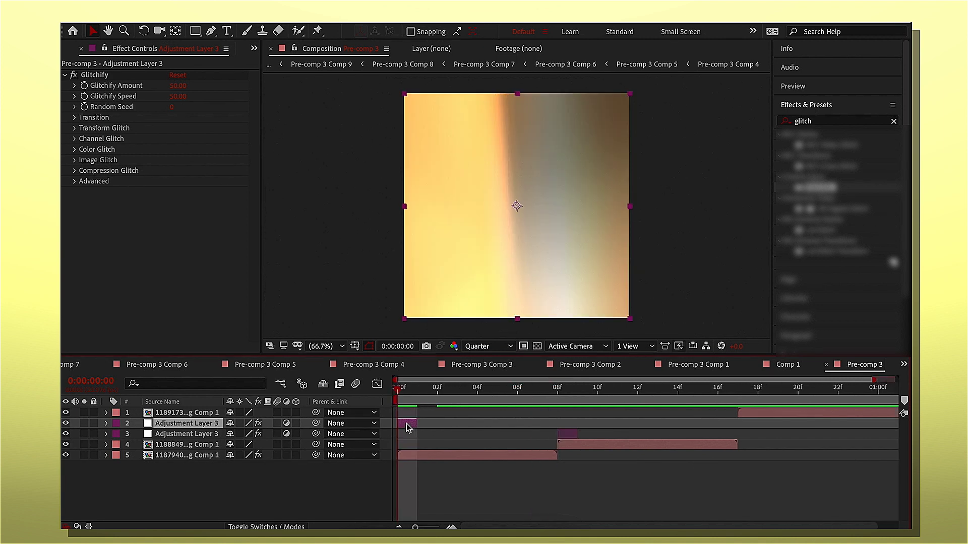
{"action": "left_click_drag", "start_coordinate": [206, 440], "coordinate": [215, 450]}
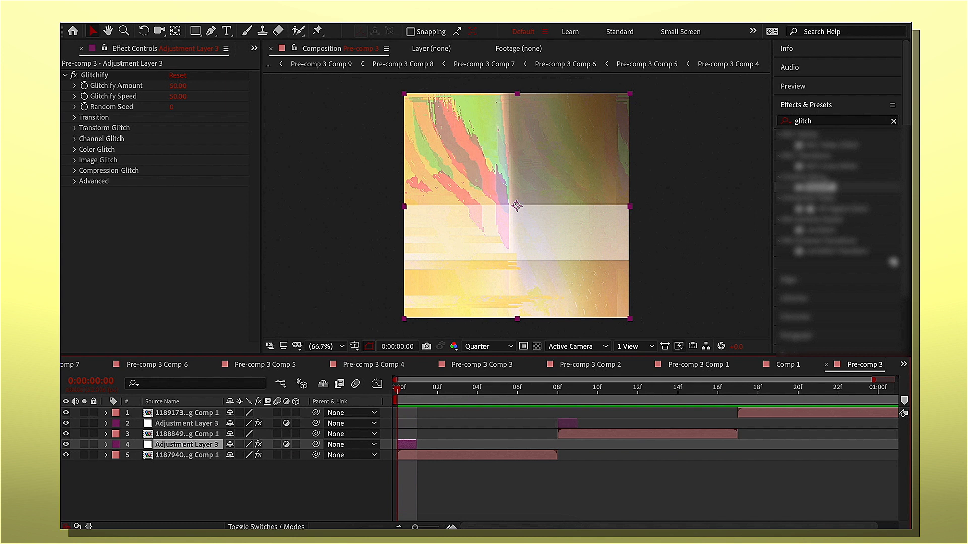
- Replace Glitchify with the Invert effect on the adjustment layer
{"action": "left_click", "coordinate": [823, 123]}
{"action": "type", "text": "inve"}
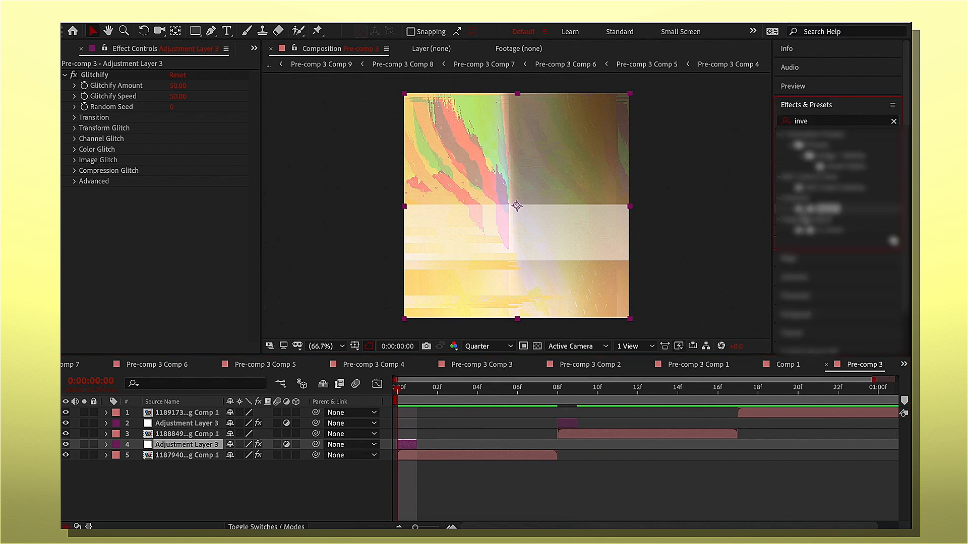
{"action": "left_click_drag", "start_coordinate": [827, 187], "coordinate": [411, 444]}
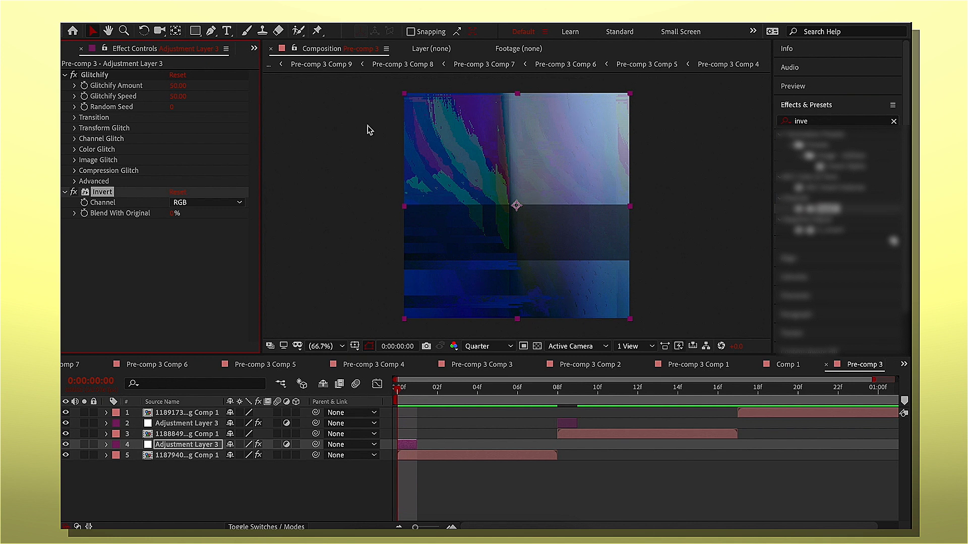
{"action": "left_click", "coordinate": [137, 75]}
{"action": "key", "text": "Delete"}
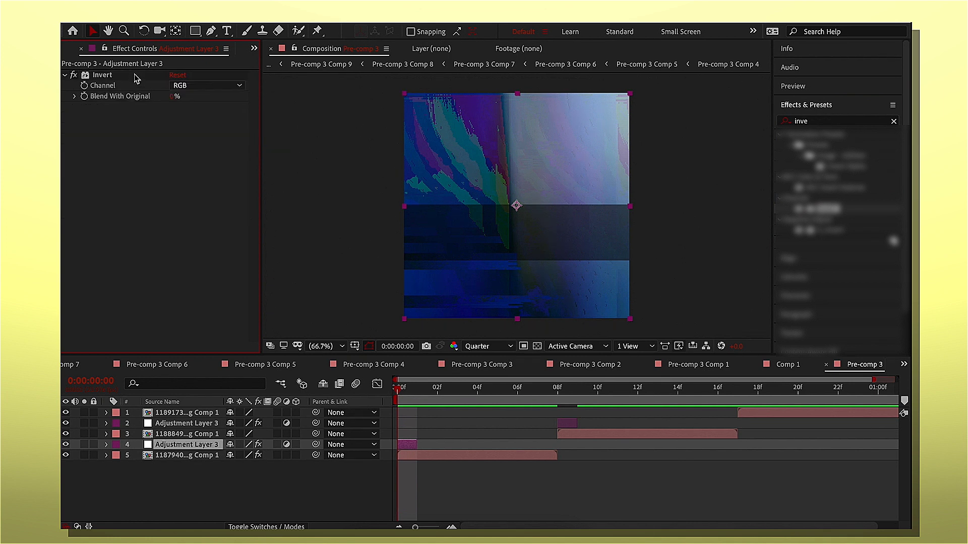
- Add the Starglow effect to the adjustment layer
{"action": "left_click", "coordinate": [819, 122]}
{"action": "type", "text": "st"}
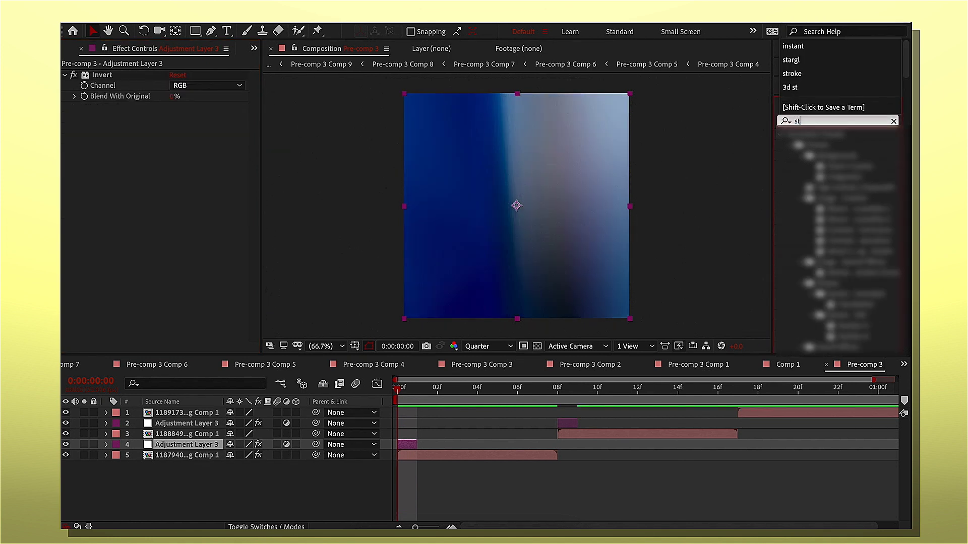
{"action": "type", "text": "arglo"}
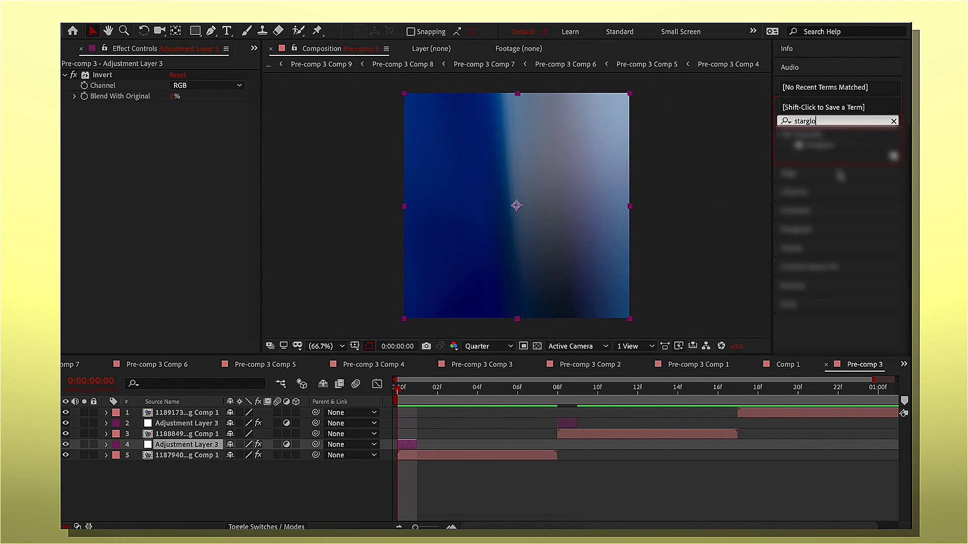
{"action": "left_click_drag", "start_coordinate": [816, 145], "coordinate": [404, 445]}
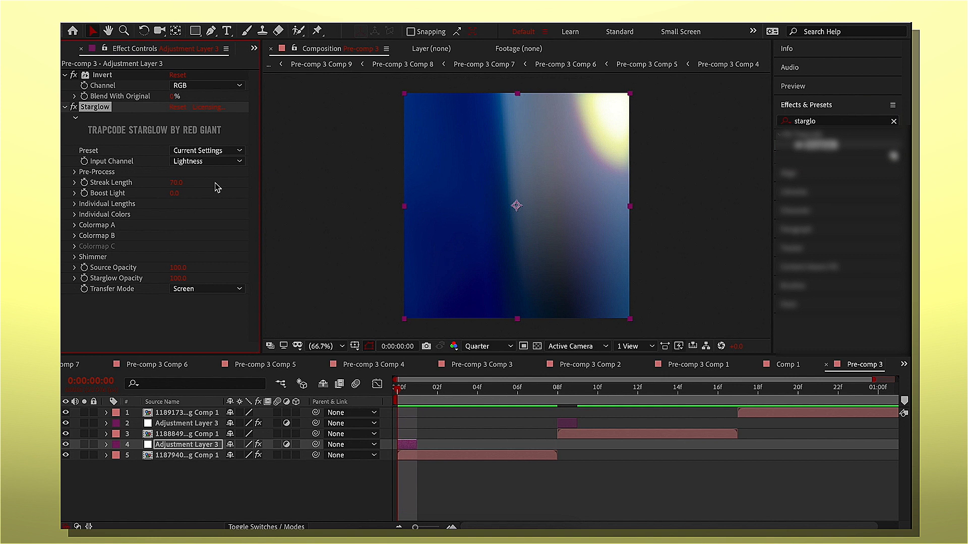
{"action": "left_click", "coordinate": [185, 87]}
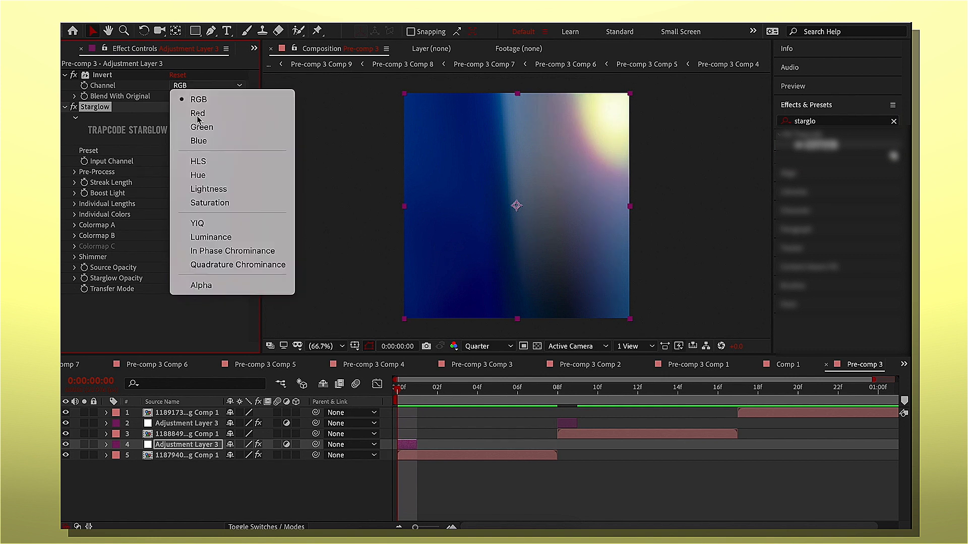
{"action": "left_click", "coordinate": [217, 193]}
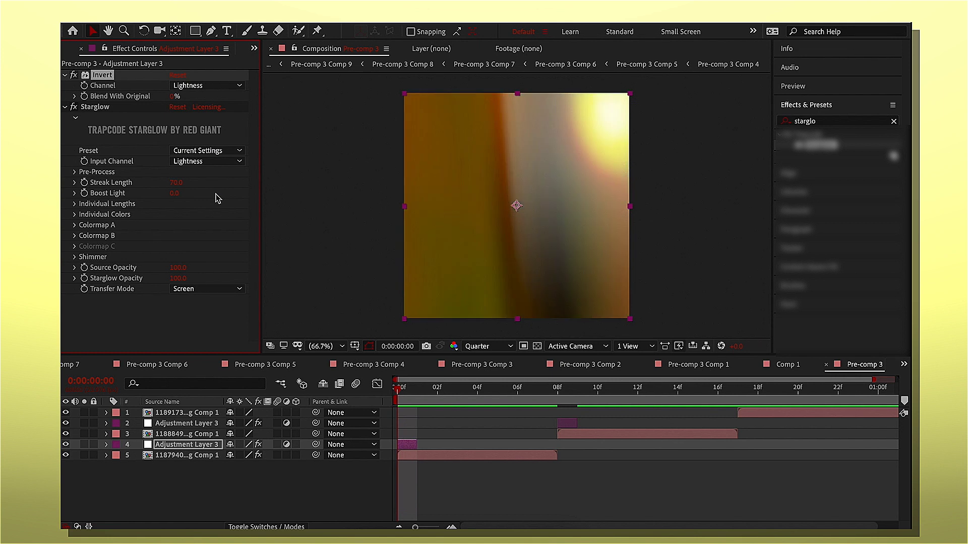
{"action": "key", "text": "space"}
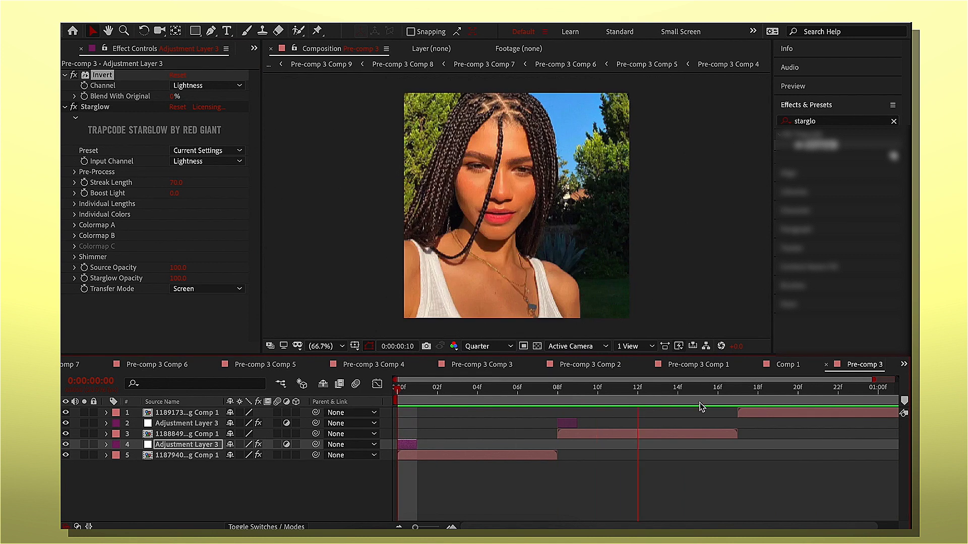
- Inspect the effects on layers 1, 3 and 5 of Pre-comp 3 at frame 8
{"action": "left_click", "coordinate": [739, 391]}
{"action": "left_click", "coordinate": [751, 413]}
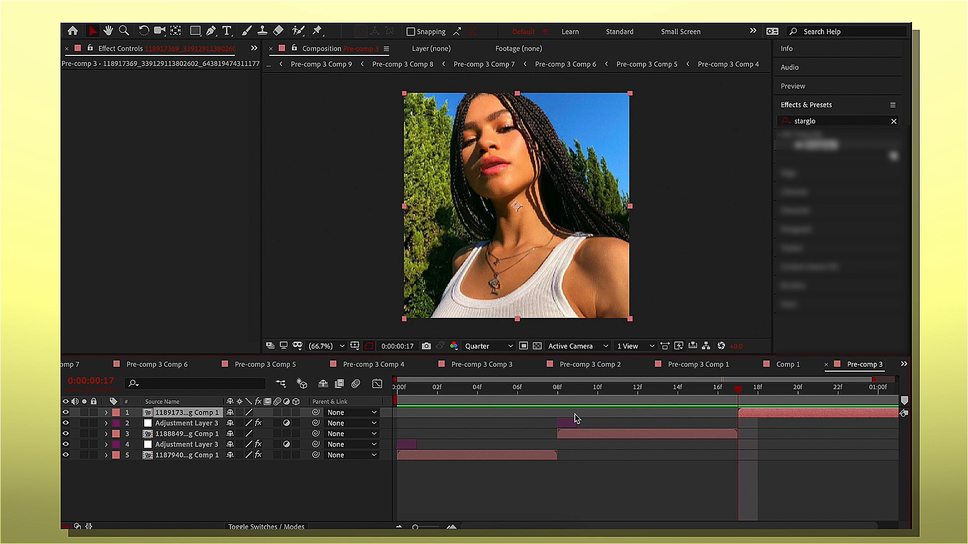
{"action": "left_click", "coordinate": [587, 431]}
{"action": "left_click", "coordinate": [503, 467]}
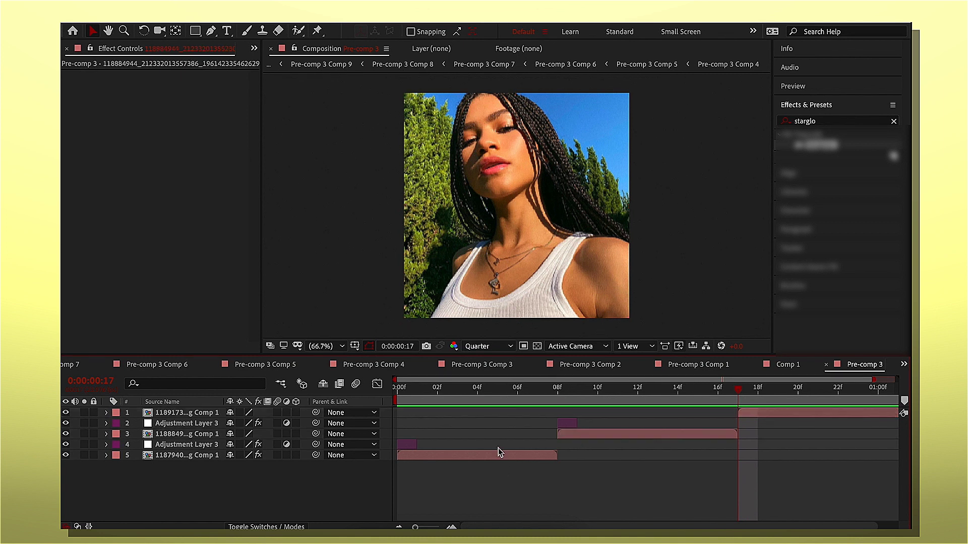
{"action": "left_click", "coordinate": [417, 456]}
{"action": "scroll", "coordinate": [151, 187], "scroll_direction": "down", "scroll_amount": 4}
{"action": "left_click", "coordinate": [557, 387]}
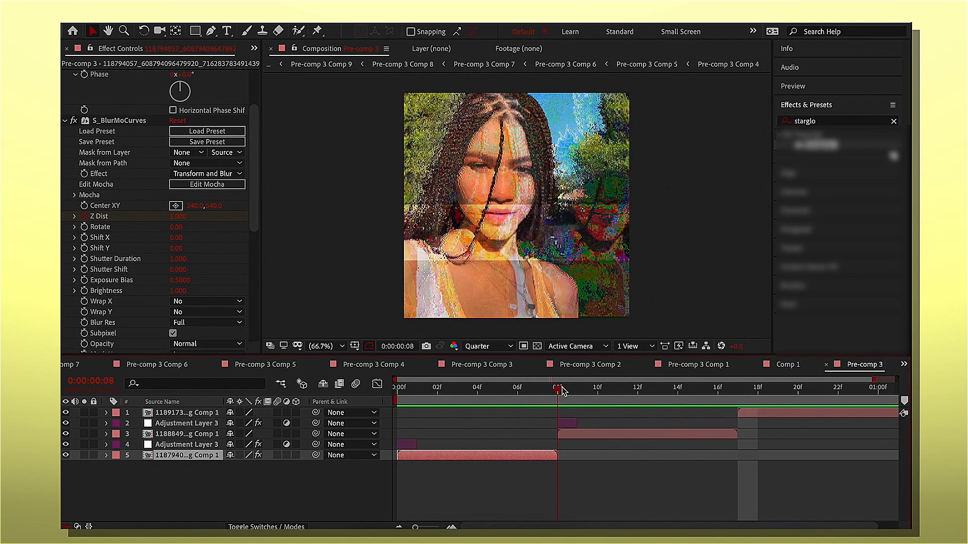
{"action": "scroll", "coordinate": [99, 179], "scroll_direction": "down", "scroll_amount": 8}
{"action": "left_click", "coordinate": [101, 190]}
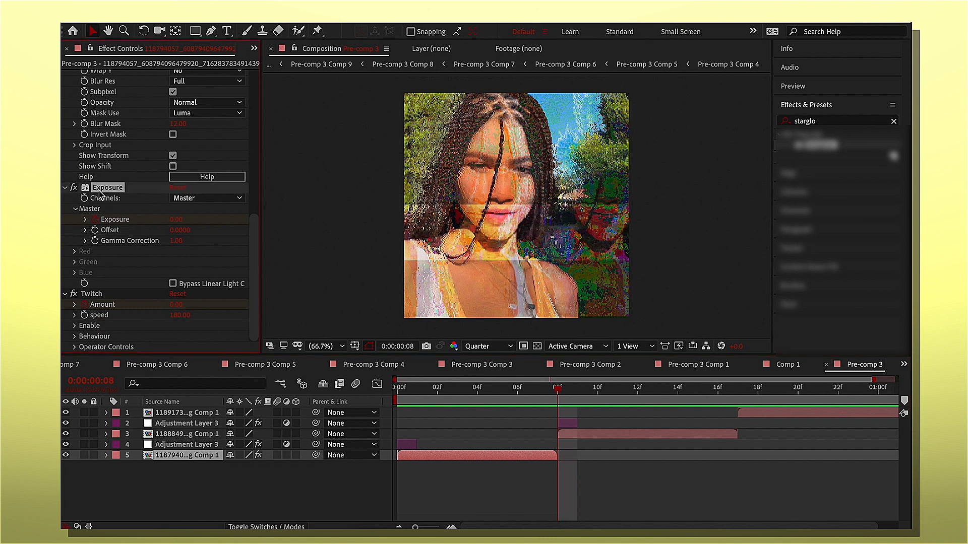
{"action": "left_click", "coordinate": [93, 295], "text": "ctrl"}
- In Pre-comp 3 Comp 9, move Motion Tile above Pixel Motion Blur and preview from frame 0
{"action": "left_click", "coordinate": [596, 461]}
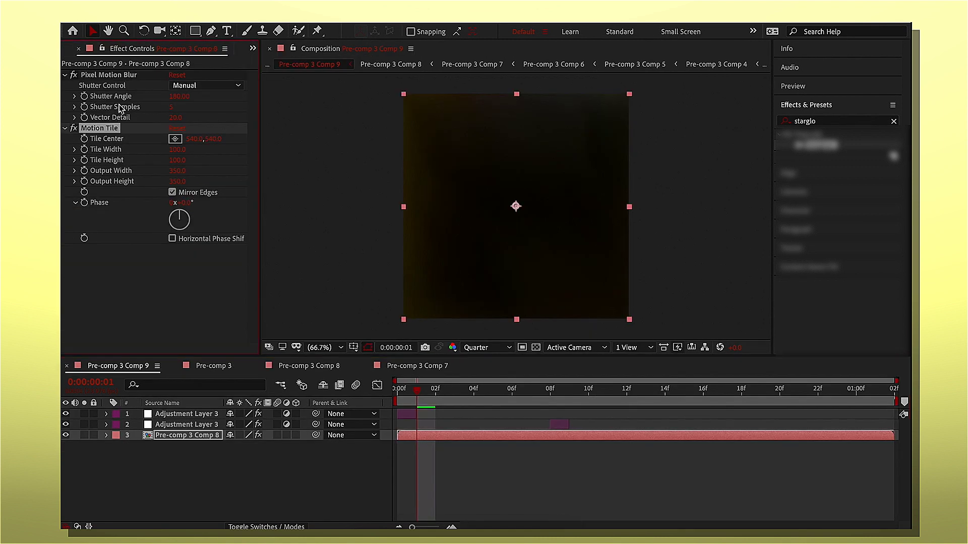
{"action": "left_click_drag", "start_coordinate": [119, 108], "coordinate": [121, 74]}
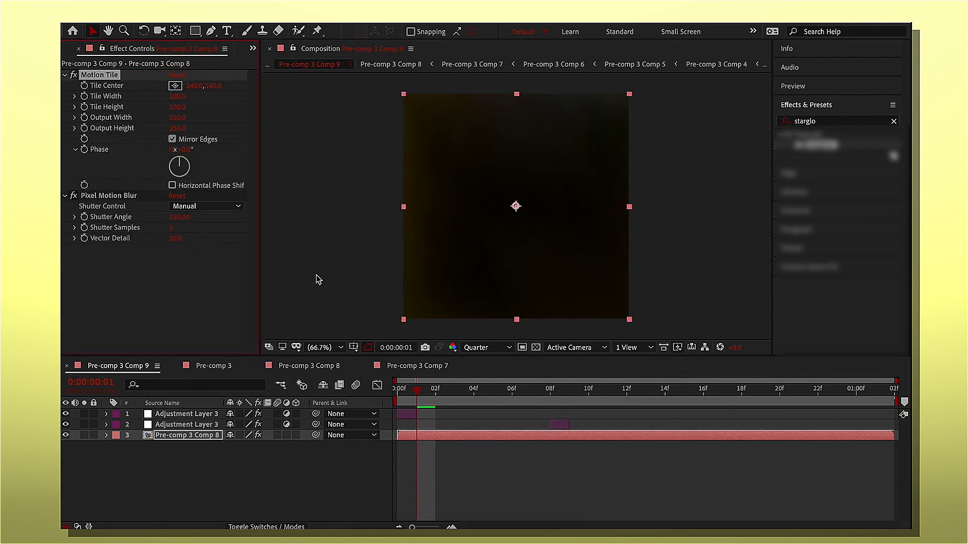
{"action": "left_click_drag", "start_coordinate": [413, 395], "coordinate": [368, 394]}
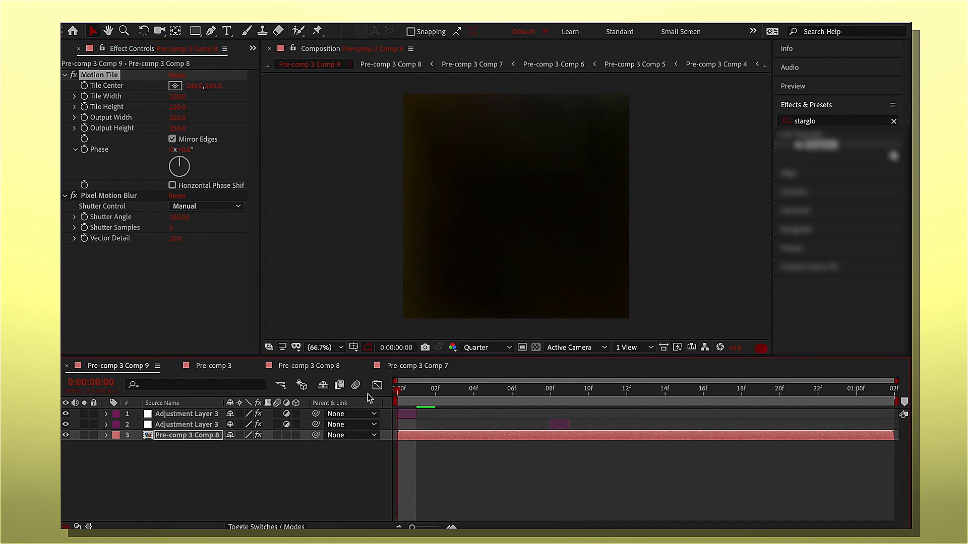
{"action": "key", "text": "space"}
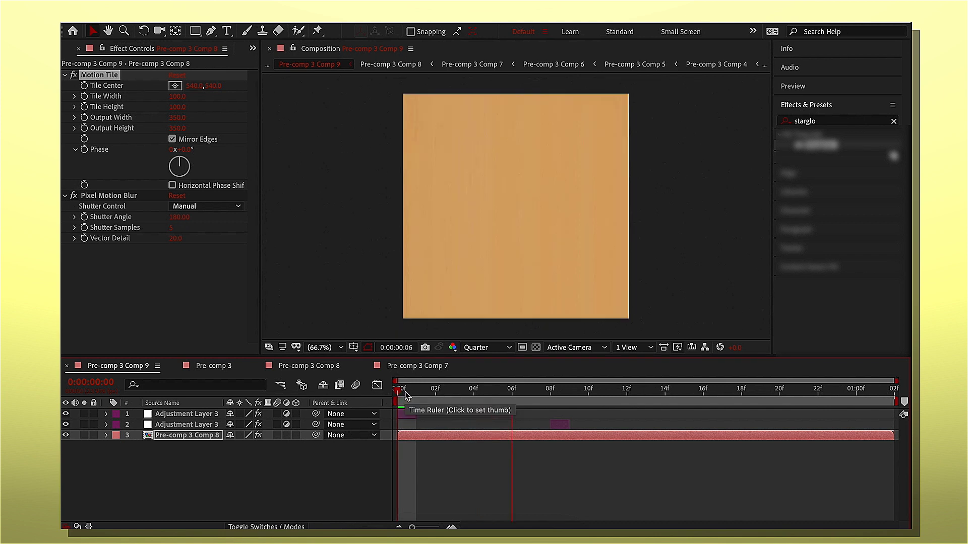
{"action": "key", "text": "space"}
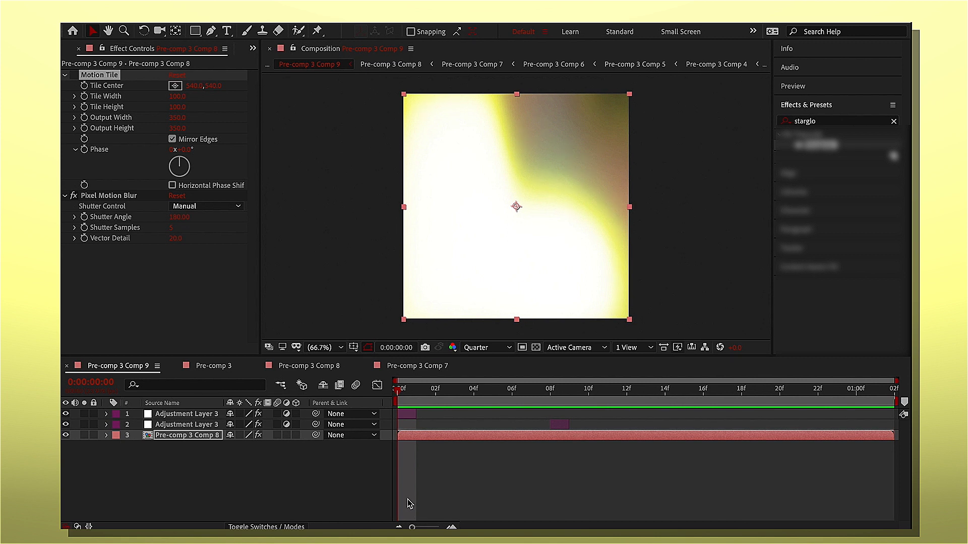
{"action": "key", "text": "space"}
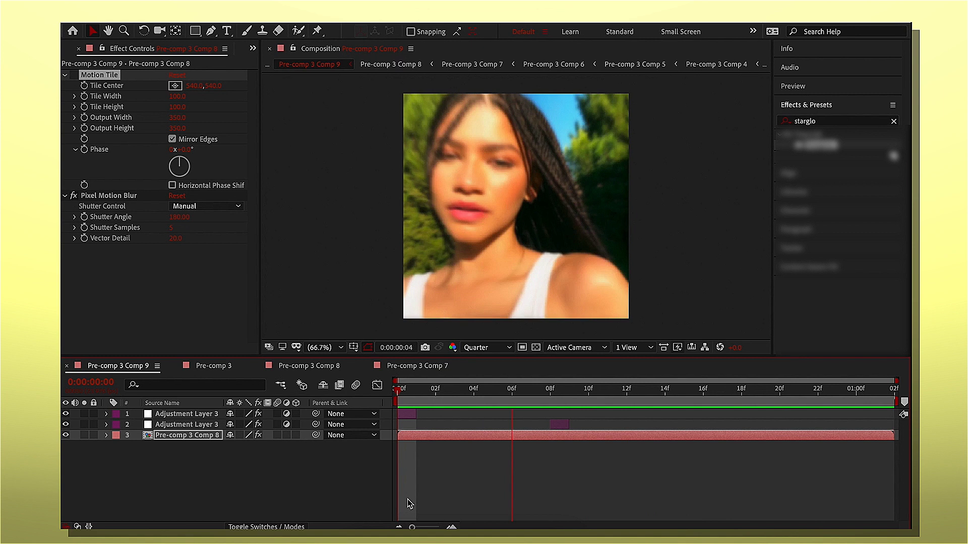
{"action": "key", "text": "space"}
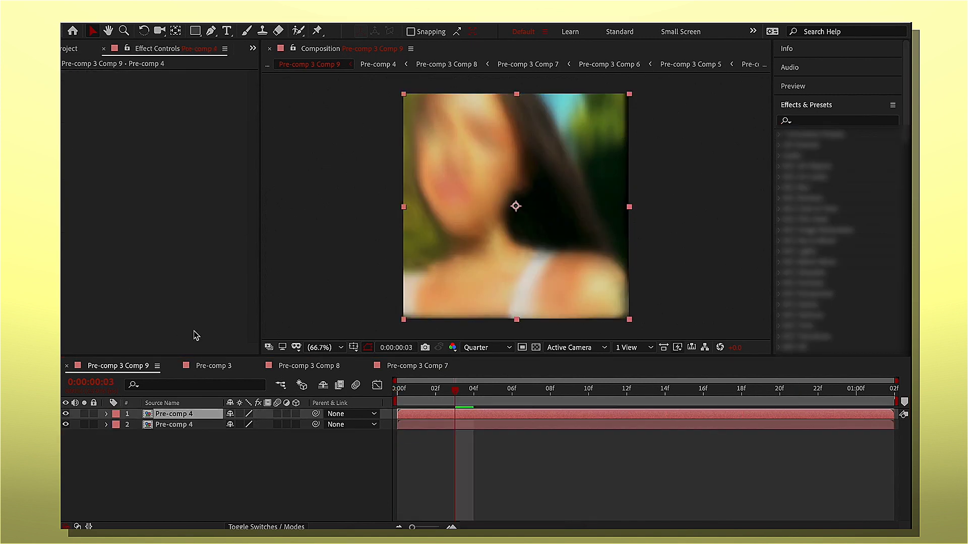
- Apply the Fill effect to the second Pre-comp 4 layer instead of the first
{"action": "left_click", "coordinate": [833, 122]}
{"action": "type", "text": "fi"}
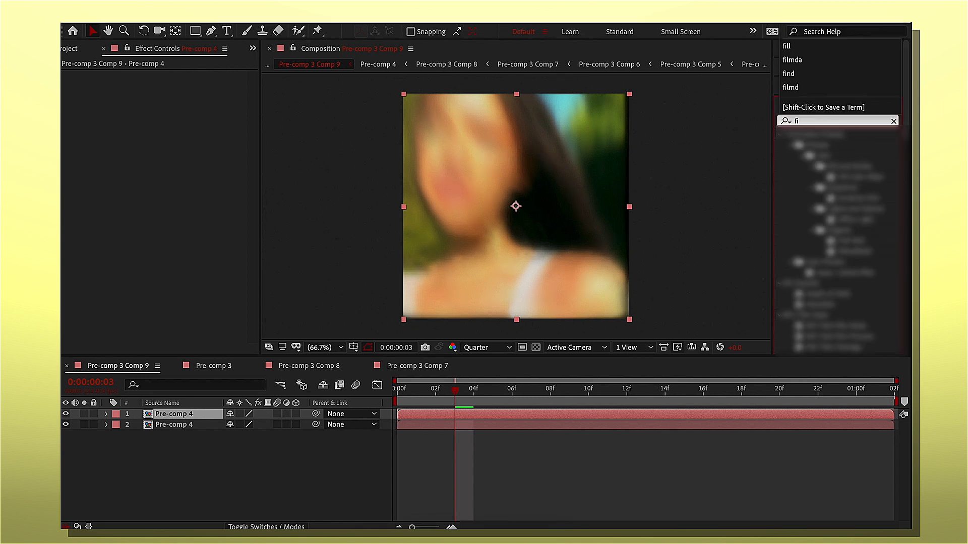
{"action": "type", "text": "ll"}
{"action": "left_click_drag", "start_coordinate": [814, 208], "coordinate": [450, 421]}
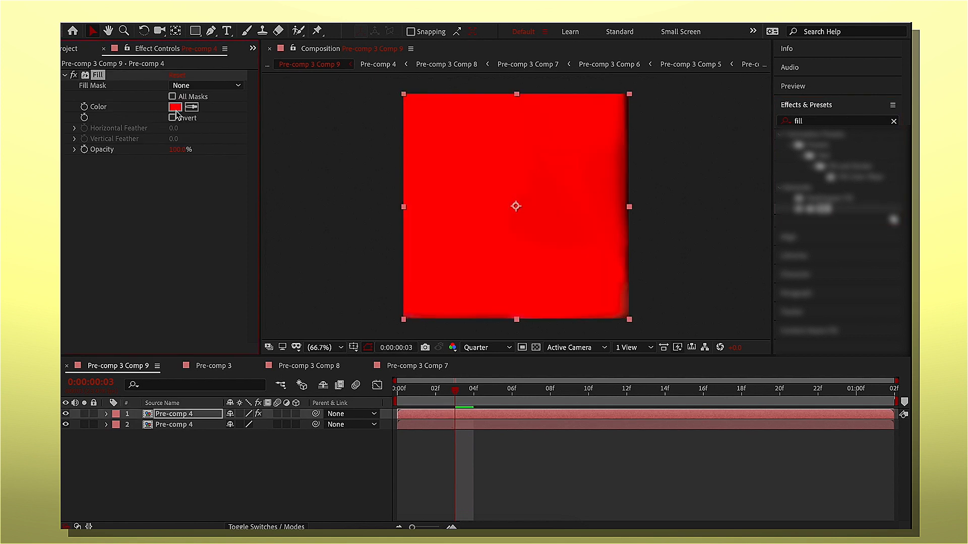
{"action": "key", "text": "ctrl+z"}
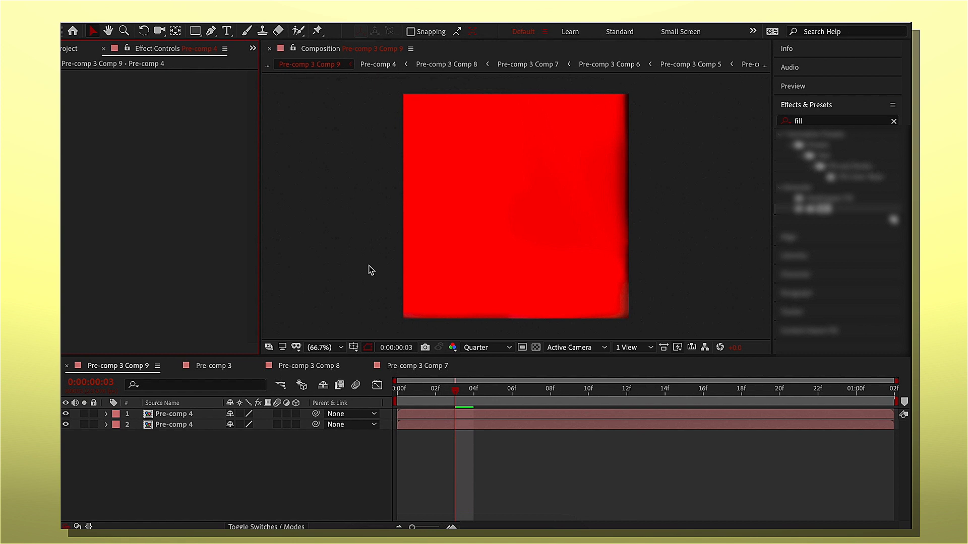
{"action": "left_click", "coordinate": [507, 423]}
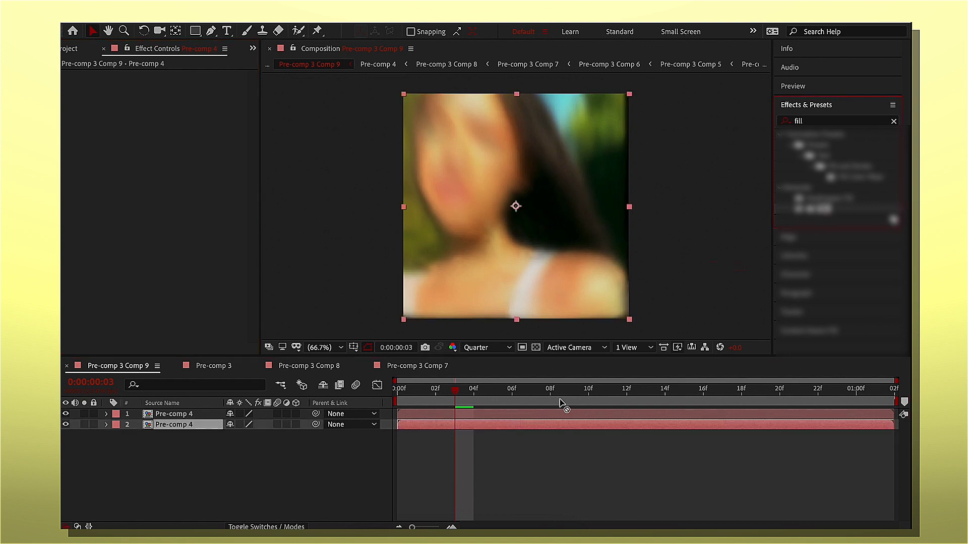
{"action": "left_click_drag", "start_coordinate": [561, 403], "coordinate": [477, 425]}
- Scale the top Pre-comp 4 layer down to about 87%
{"action": "left_click", "coordinate": [475, 415]}
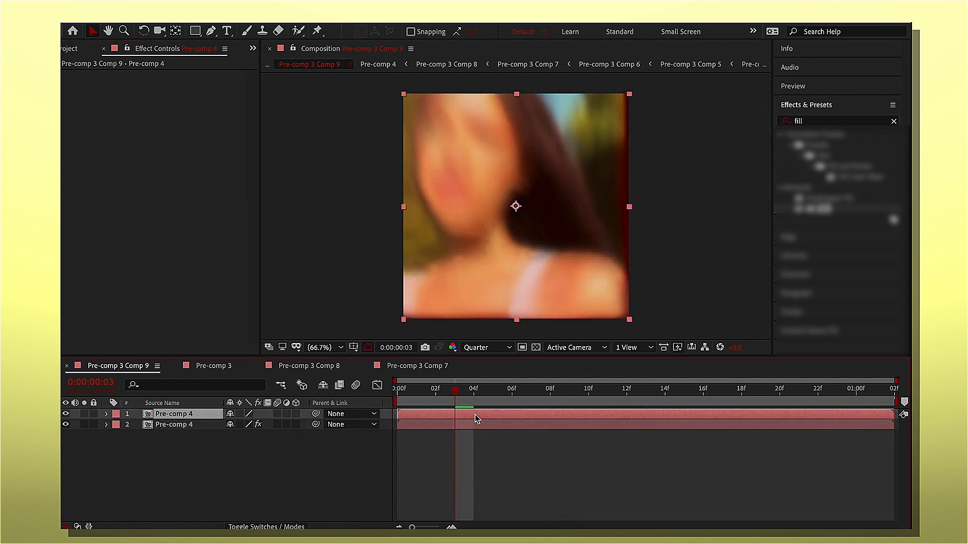
{"action": "key", "text": "s"}
{"action": "left_click_drag", "start_coordinate": [265, 425], "coordinate": [295, 426]}
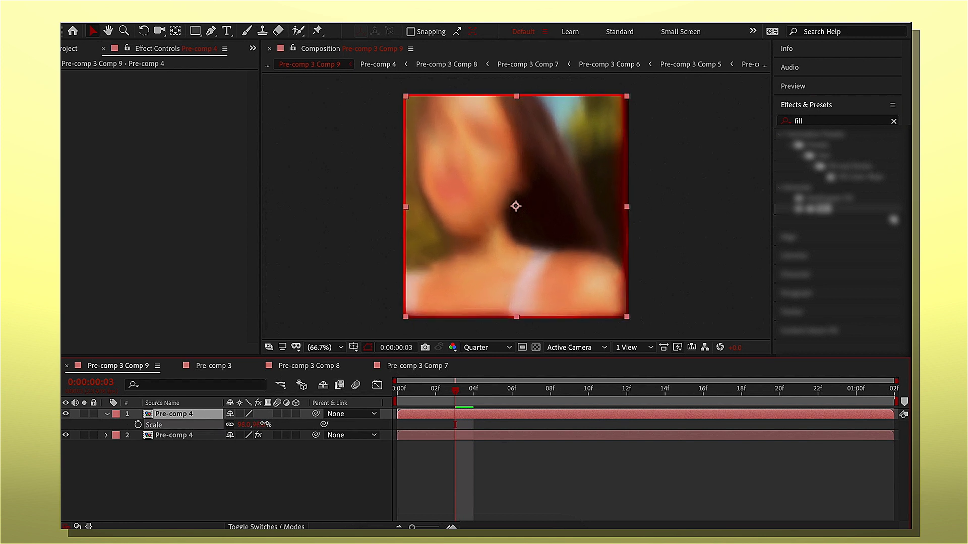
- Change layer 2's Fill colour to pale yellow DEED7F
{"action": "left_click", "coordinate": [457, 437]}
{"action": "left_click_drag", "start_coordinate": [502, 402], "coordinate": [528, 400]}
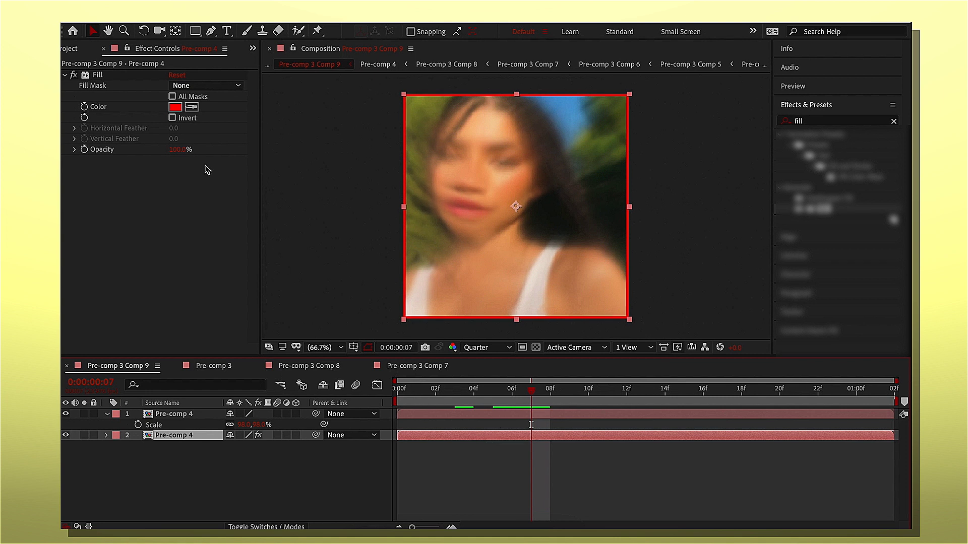
{"action": "left_click", "coordinate": [175, 108]}
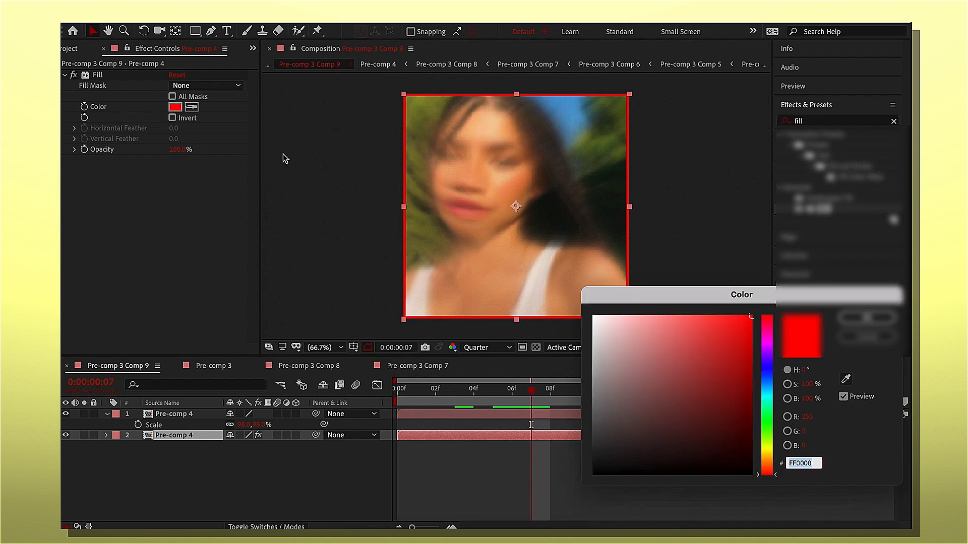
{"action": "left_click", "coordinate": [771, 445]}
{"action": "left_click_drag", "start_coordinate": [711, 328], "coordinate": [648, 323]}
{"action": "left_click", "coordinate": [867, 321]}
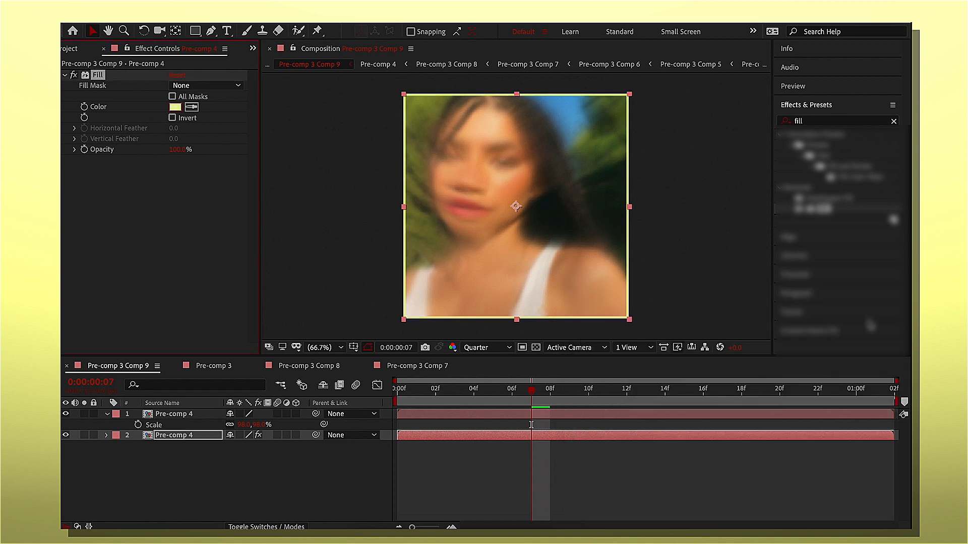
- Set the top layer's scale to 97%, then select both layers and pre-compose them
{"action": "left_click", "coordinate": [546, 394]}
{"action": "left_click_drag", "start_coordinate": [545, 396], "coordinate": [641, 416]}
{"action": "left_click", "coordinate": [640, 415]}
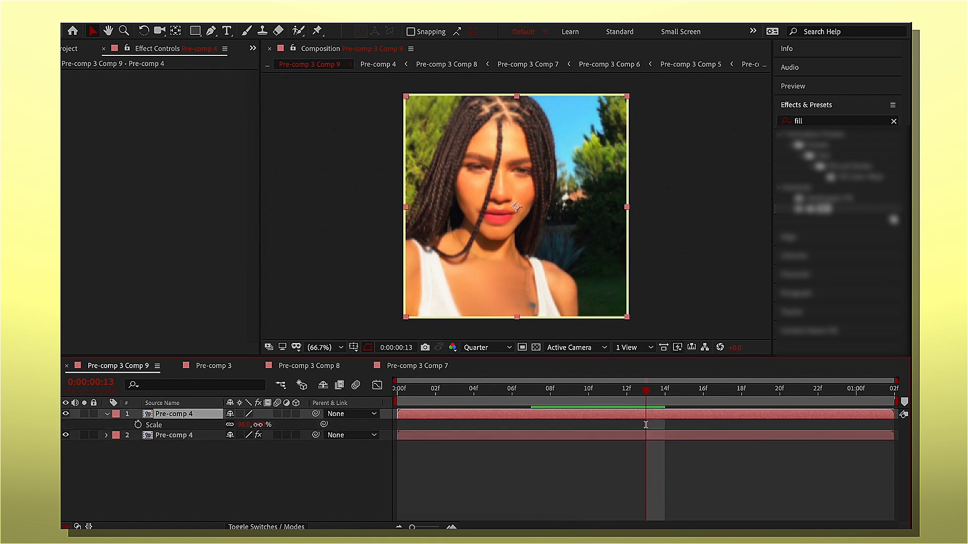
{"action": "left_click", "coordinate": [645, 424]}
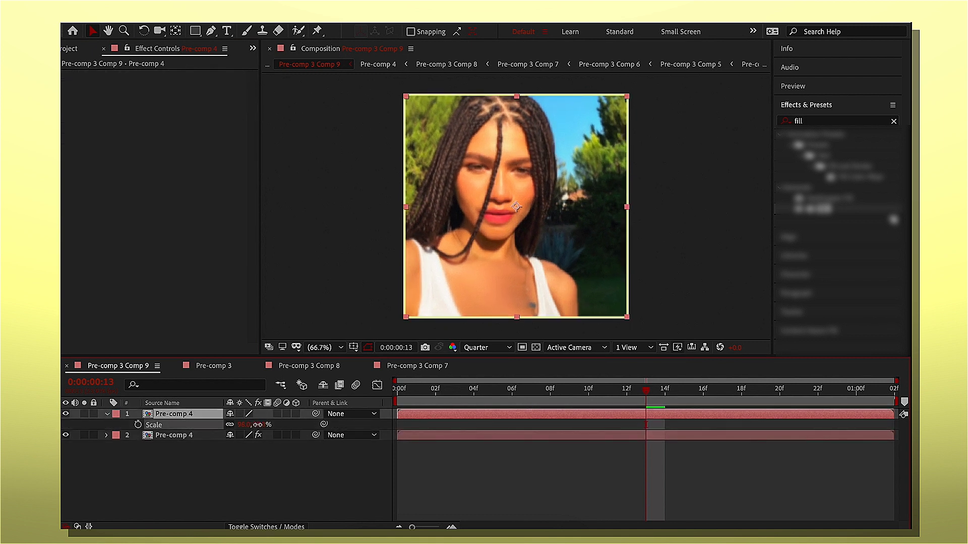
{"action": "left_click_drag", "start_coordinate": [257, 425], "coordinate": [259, 425]}
{"action": "left_click", "coordinate": [184, 435]}
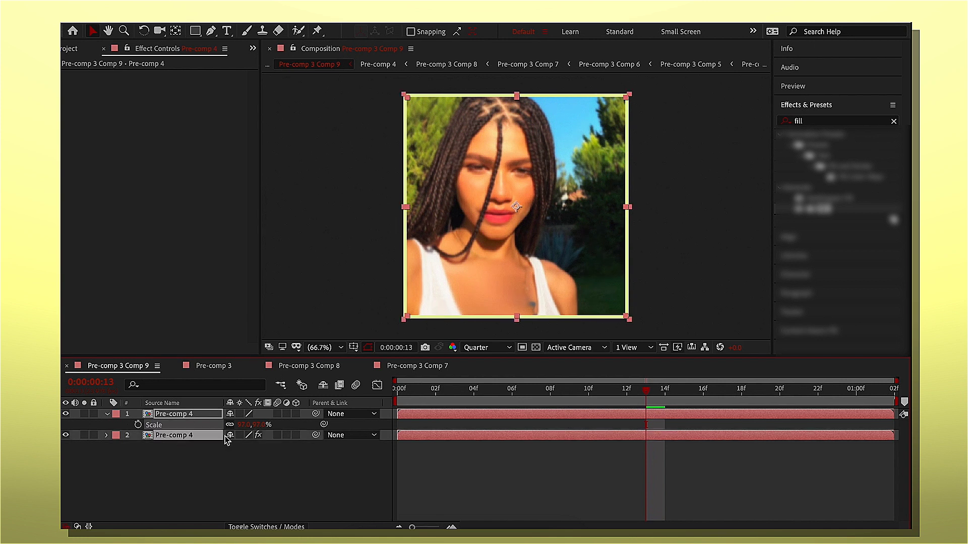
{"action": "key", "text": "ctrl+shift+c"}
- Create Pre-comp 5 and apply the Warp effect to it
{"action": "left_click", "coordinate": [537, 332]}
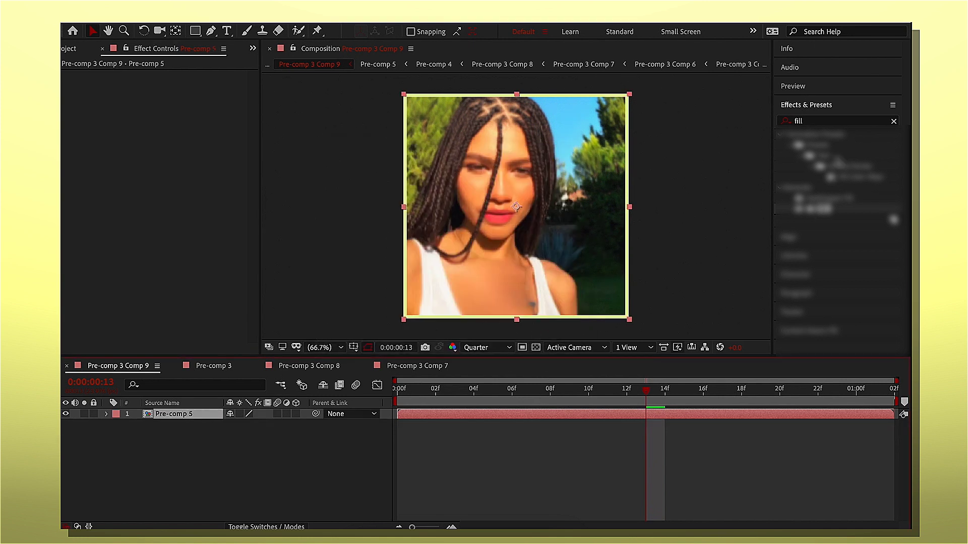
{"action": "left_click", "coordinate": [820, 122]}
{"action": "type", "text": "warp"}
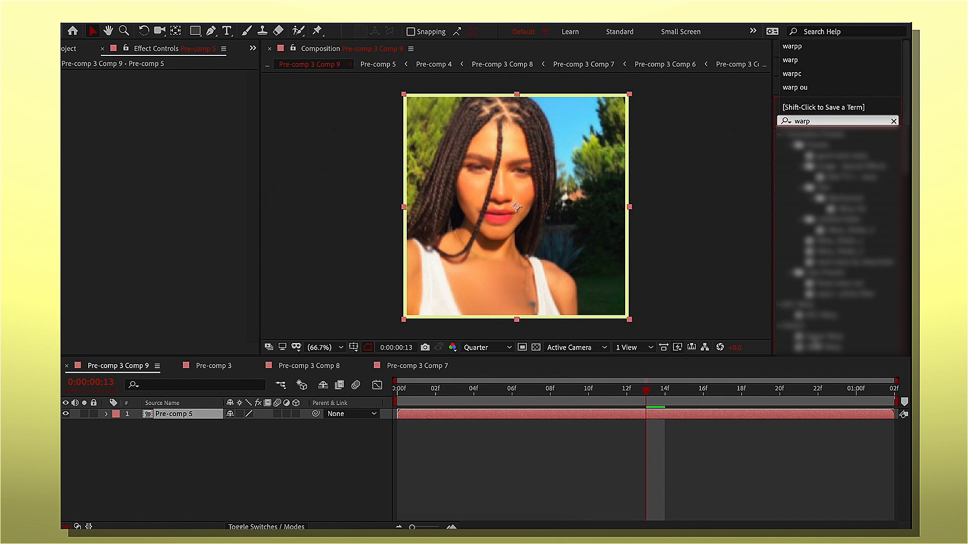
{"action": "scroll", "coordinate": [832, 295], "scroll_direction": "down", "scroll_amount": 2}
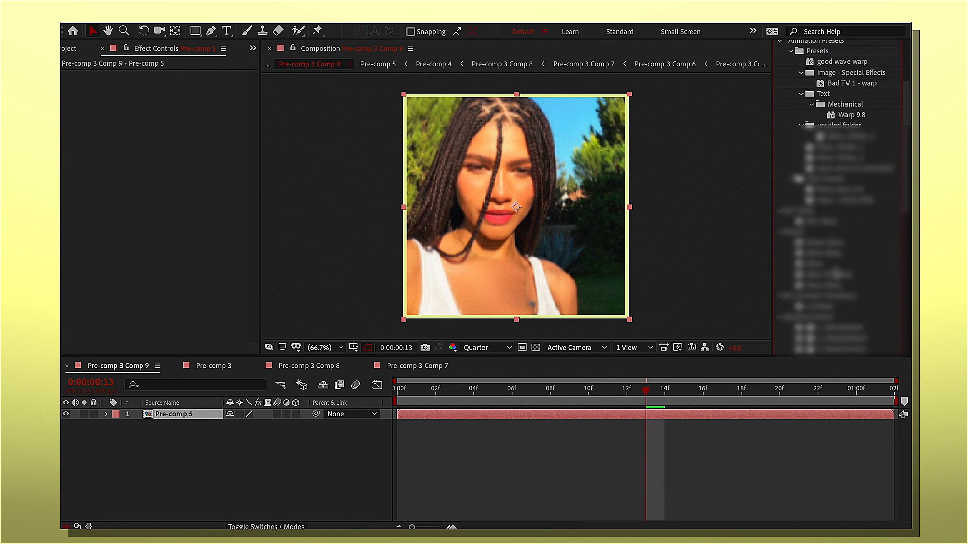
{"action": "left_click", "coordinate": [640, 393]}
{"action": "left_click_drag", "start_coordinate": [639, 392], "coordinate": [619, 417]}
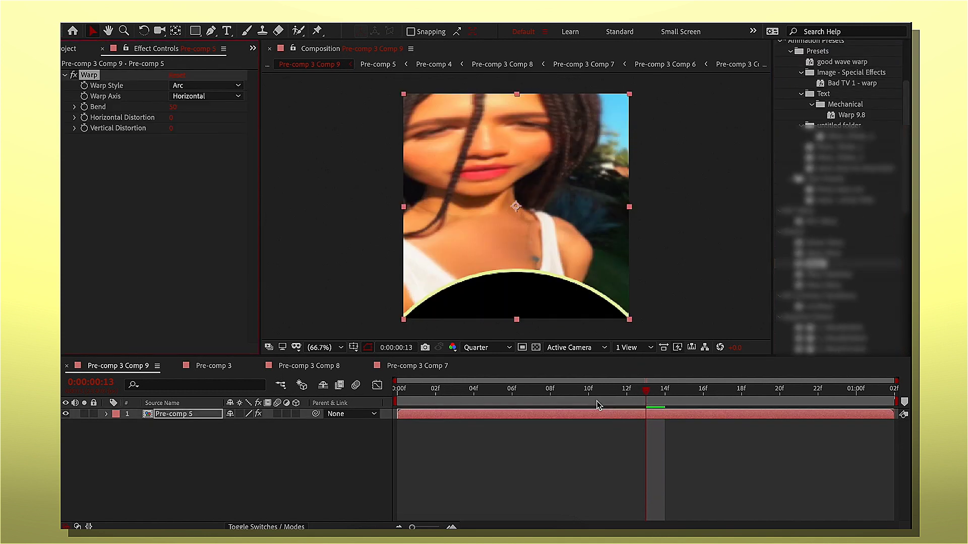
- Set Warp Style to FishEye with Bend 12, preview, and pre-compose the layer
{"action": "left_click", "coordinate": [188, 85]}
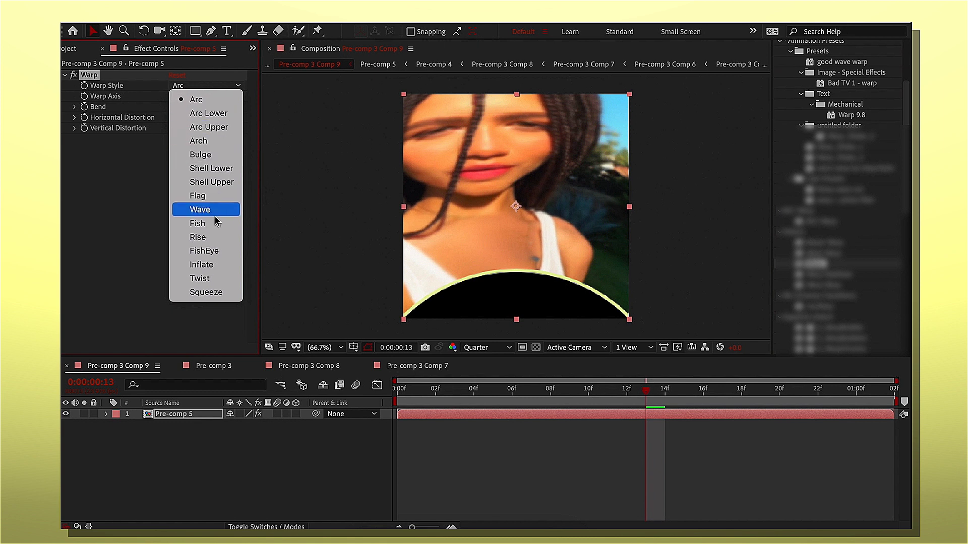
{"action": "left_click", "coordinate": [210, 252]}
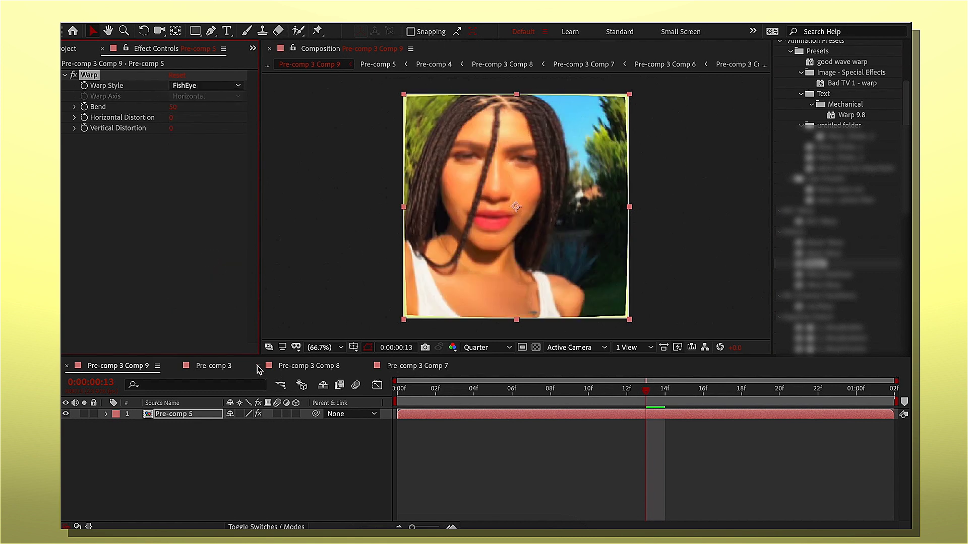
{"action": "left_click_drag", "start_coordinate": [174, 107], "coordinate": [151, 106]}
{"action": "key", "text": "space"}
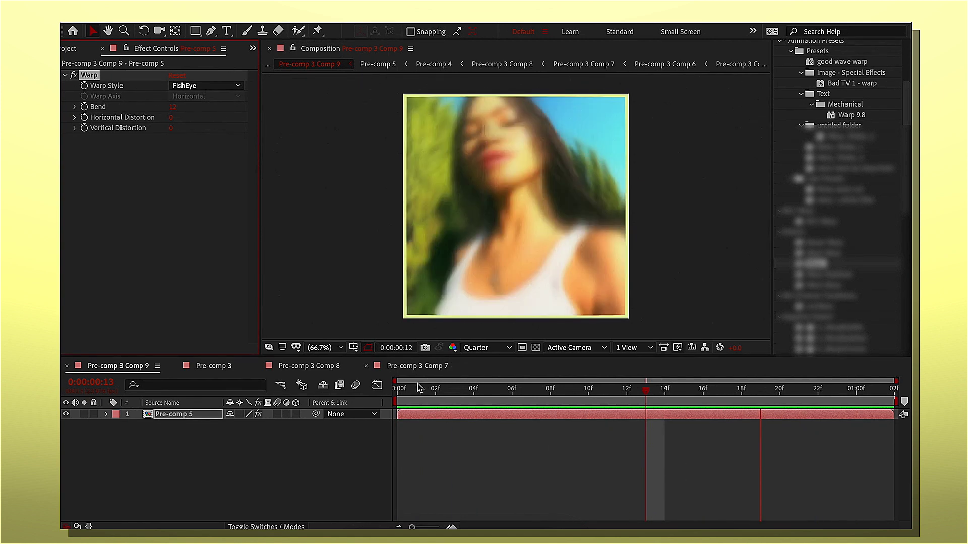
{"action": "left_click", "coordinate": [416, 398]}
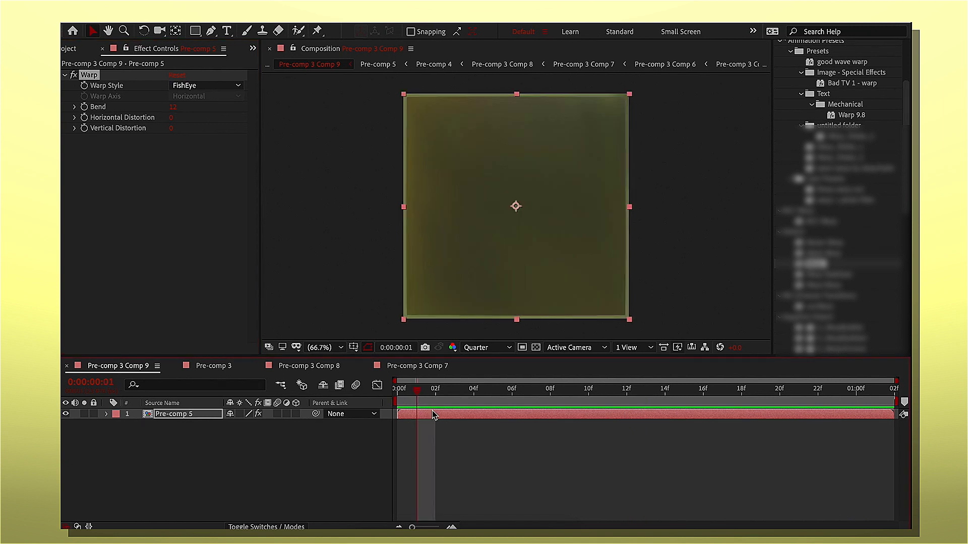
{"action": "key", "text": "ctrl+shift+c"}
{"action": "left_click", "coordinate": [531, 327]}
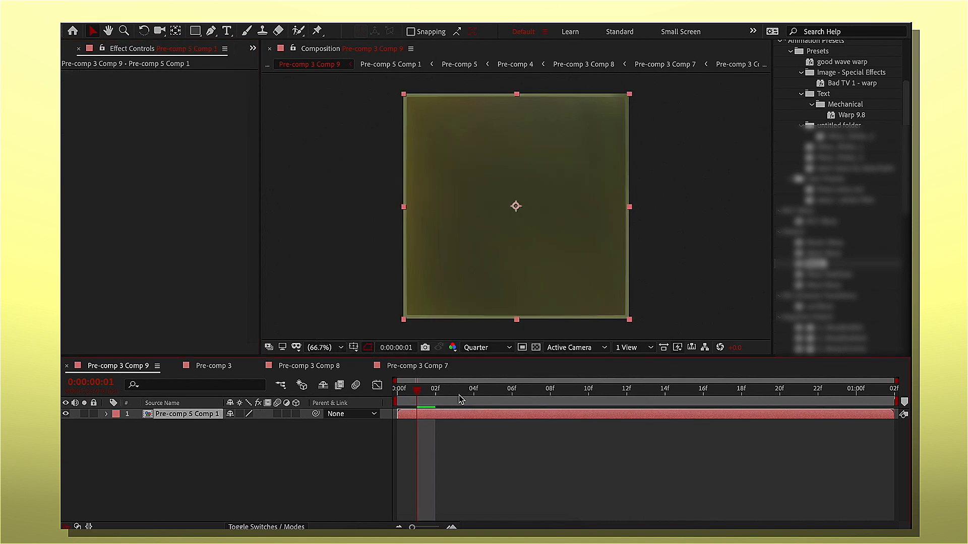
{"action": "key", "text": "space"}
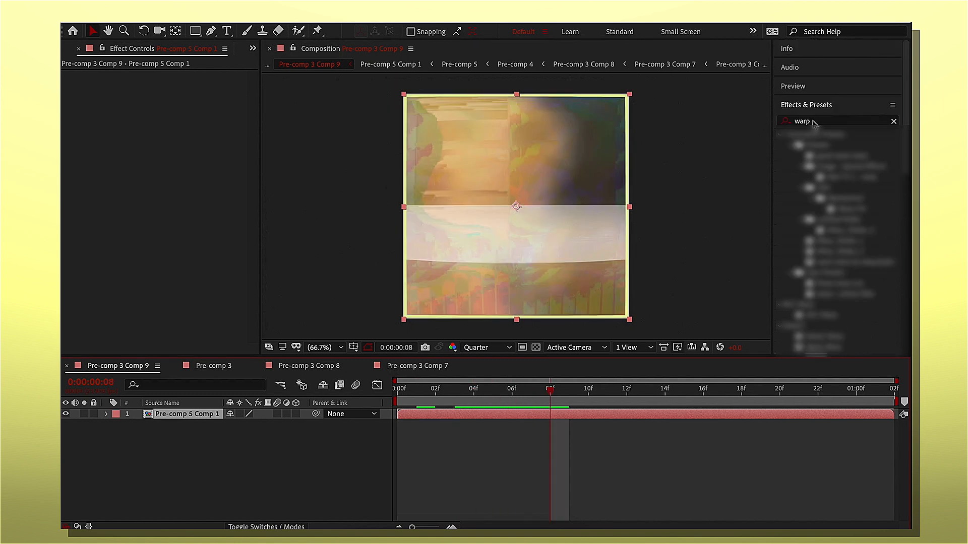
{"action": "double_click", "coordinate": [813, 121]}
{"action": "type", "text": "rile"}
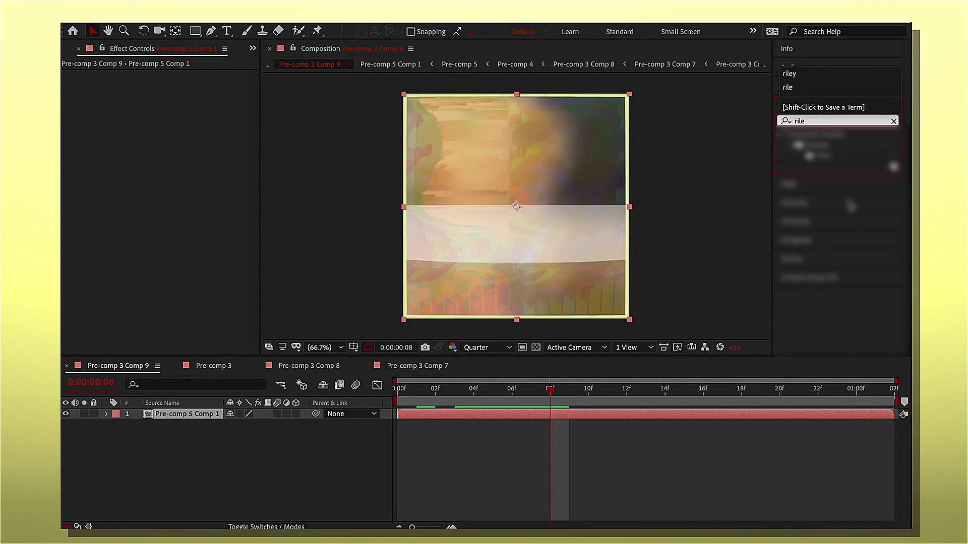
{"action": "left_click_drag", "start_coordinate": [819, 155], "coordinate": [470, 417]}
{"action": "left_click_drag", "start_coordinate": [537, 396], "coordinate": [342, 406]}
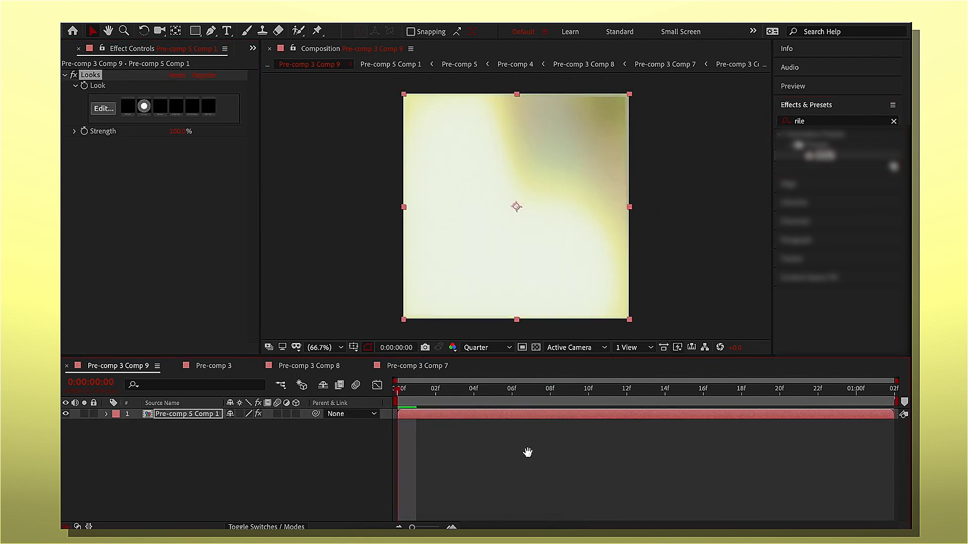
{"action": "left_click", "coordinate": [531, 457]}
{"action": "key", "text": "space"}
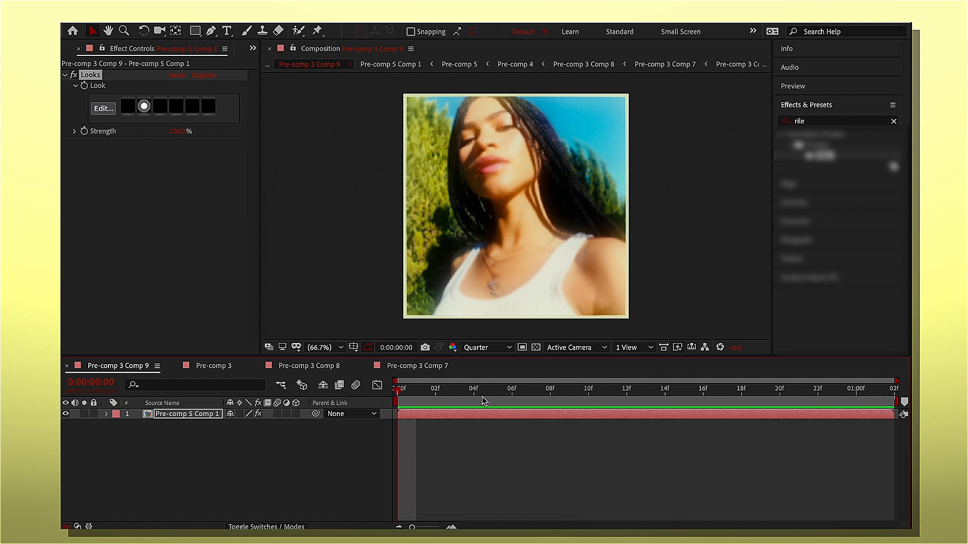
{"action": "left_click_drag", "start_coordinate": [483, 401], "coordinate": [494, 405]}
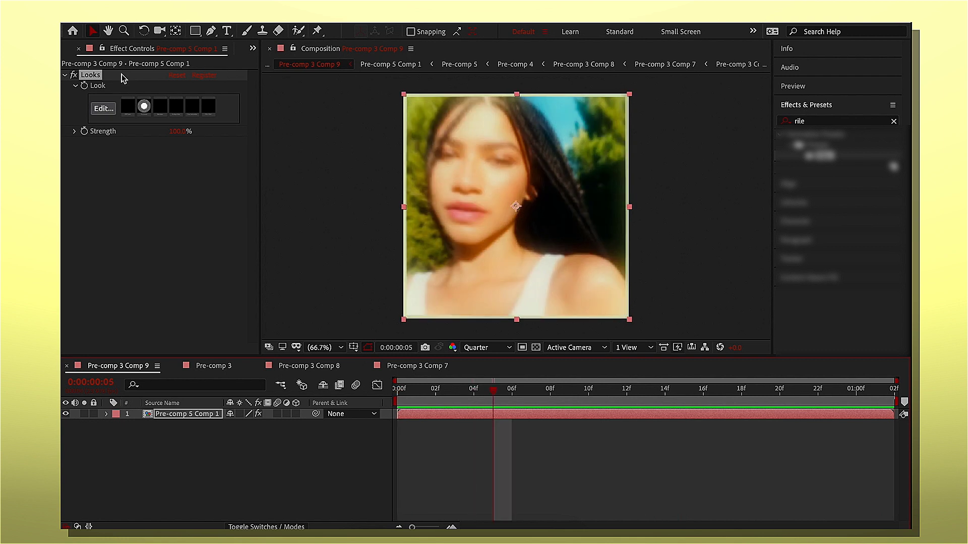
{"action": "key", "text": "Delete"}
{"action": "left_click", "coordinate": [823, 122]}
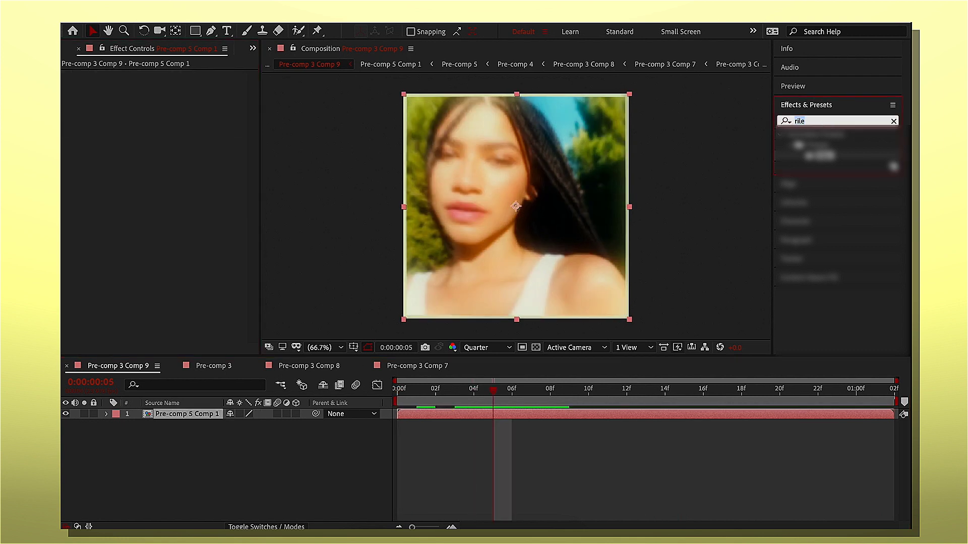
{"action": "type", "text": "end"}
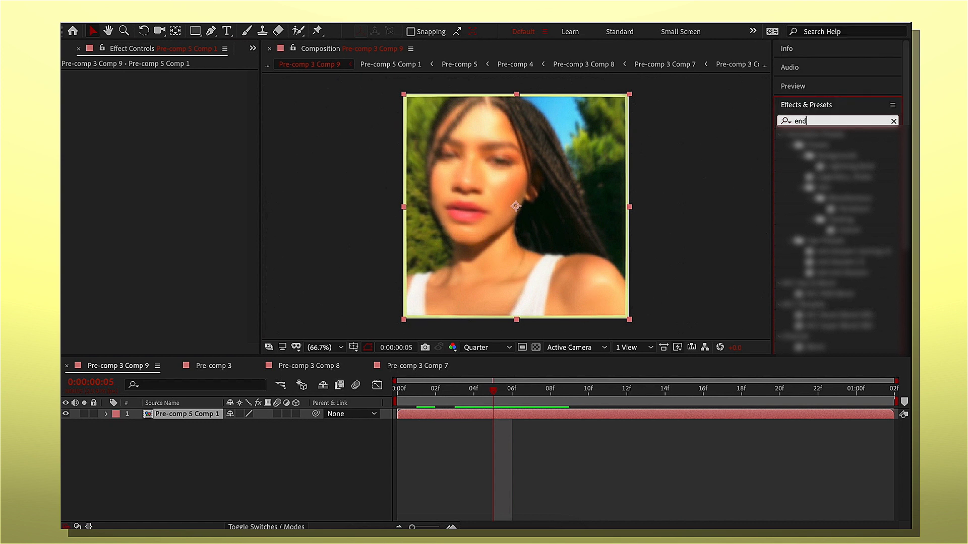
- Drag the RSMB effect from Effects & Presets onto Adjustment Layer 4
{"action": "left_click", "coordinate": [235, 24]}
{"action": "key", "text": "Escape"}
{"action": "left_click", "coordinate": [837, 262]}
{"action": "left_click_drag", "start_coordinate": [857, 251], "coordinate": [556, 417]}
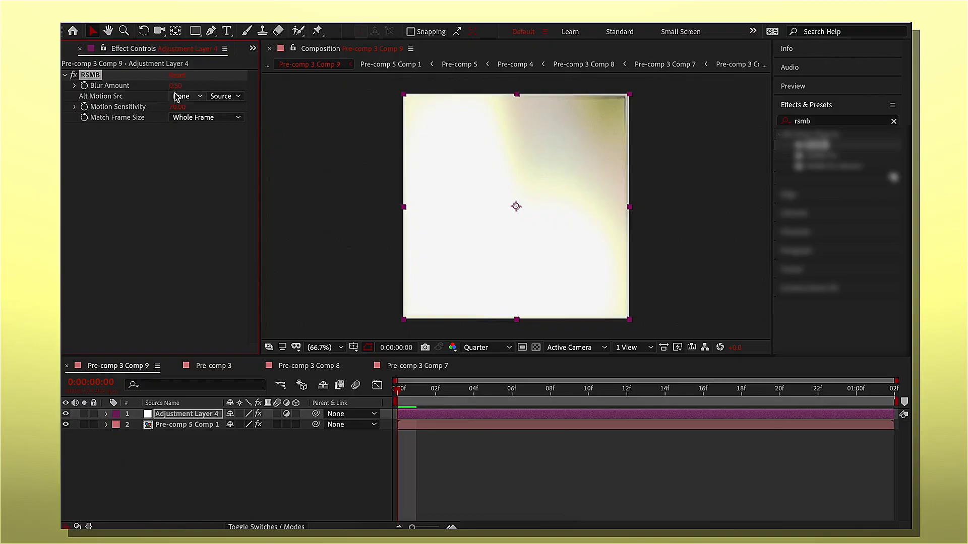
- Give RSMB Blur Amount 1.00 and Motion Sensitivity 100, then preview from frame 0
{"action": "left_click", "coordinate": [178, 86]}
{"action": "left_click", "coordinate": [186, 161]}
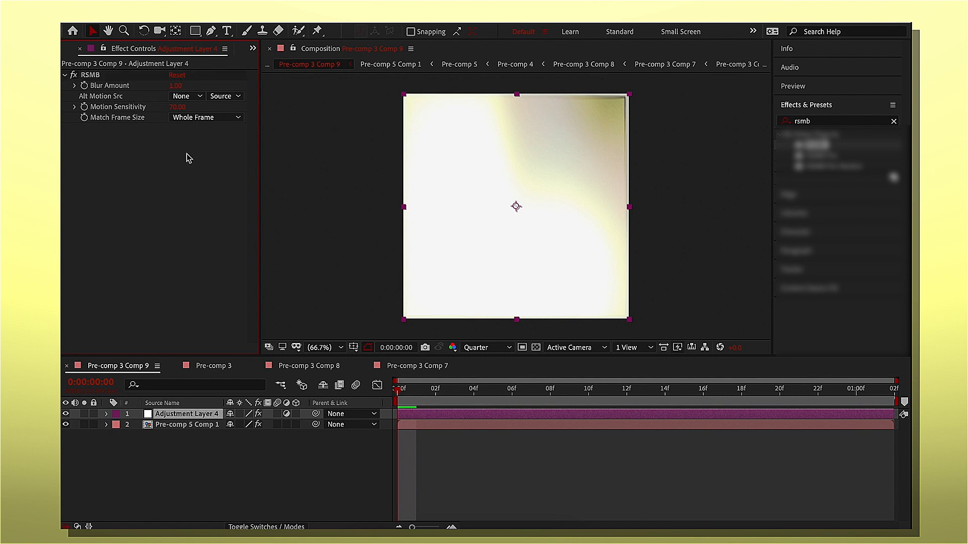
{"action": "left_click", "coordinate": [180, 108]}
{"action": "type", "text": "100"}
{"action": "key", "text": "Return"}
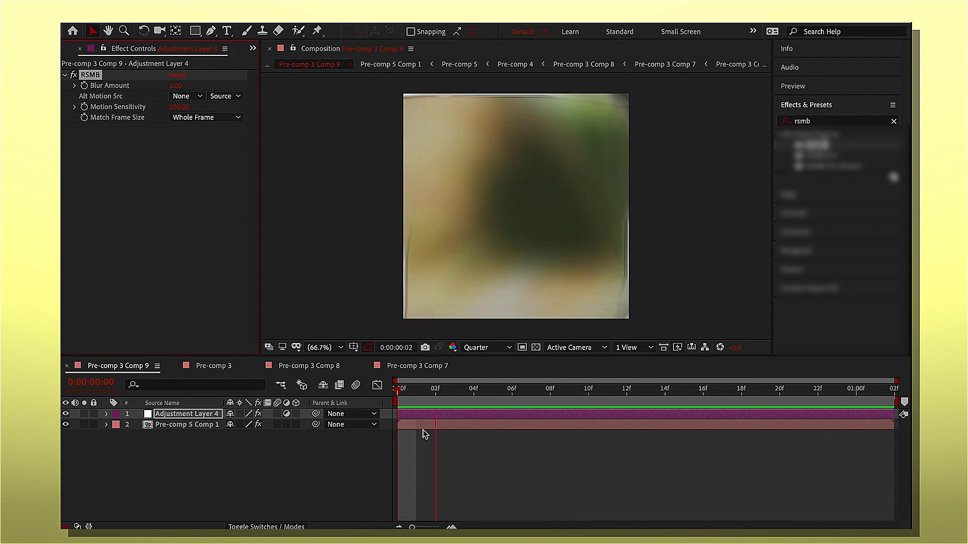
{"action": "left_click", "coordinate": [398, 396]}
- Add a new text layer reading FILMSBYTATI
{"action": "left_click", "coordinate": [241, 24]}
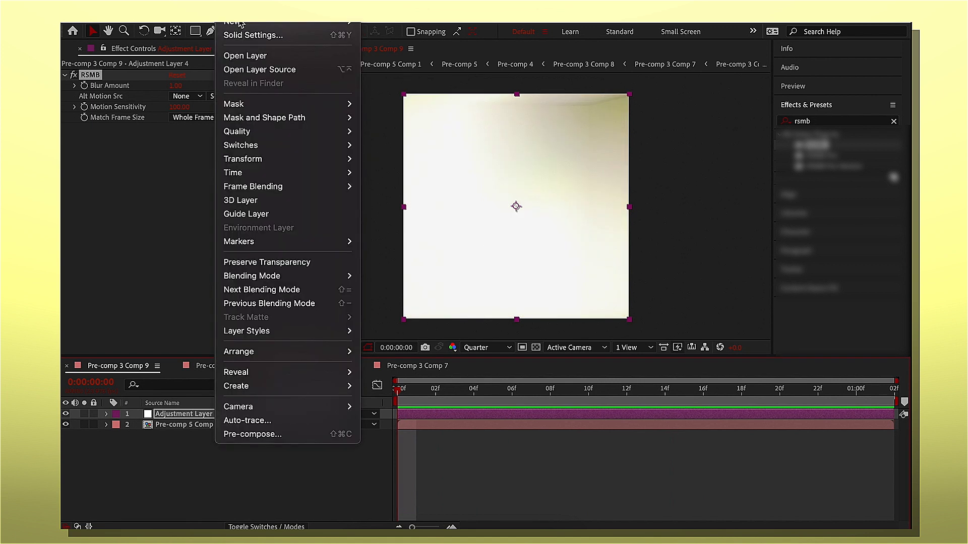
{"action": "mouse_move", "coordinate": [298, 24]}
{"action": "key", "text": "Escape"}
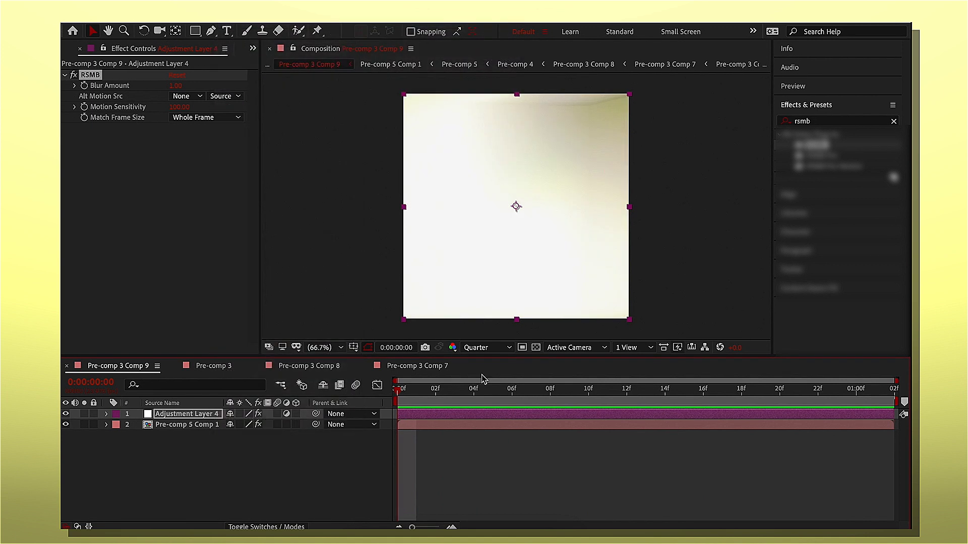
{"action": "key", "text": "ctrl+alt+shift+t"}
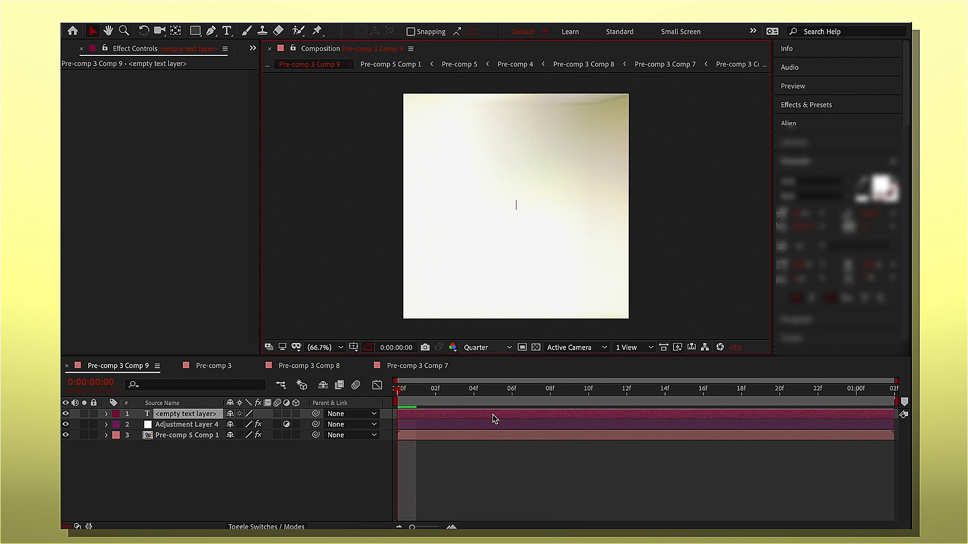
{"action": "type", "text": "FILMS"}
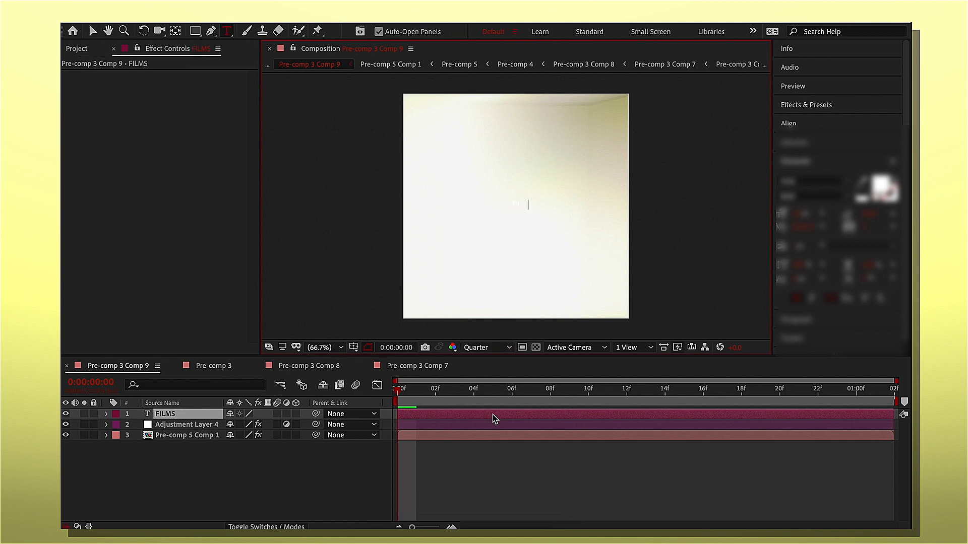
{"action": "type", "text": "BYTATI"}
{"action": "key", "text": "Escape"}
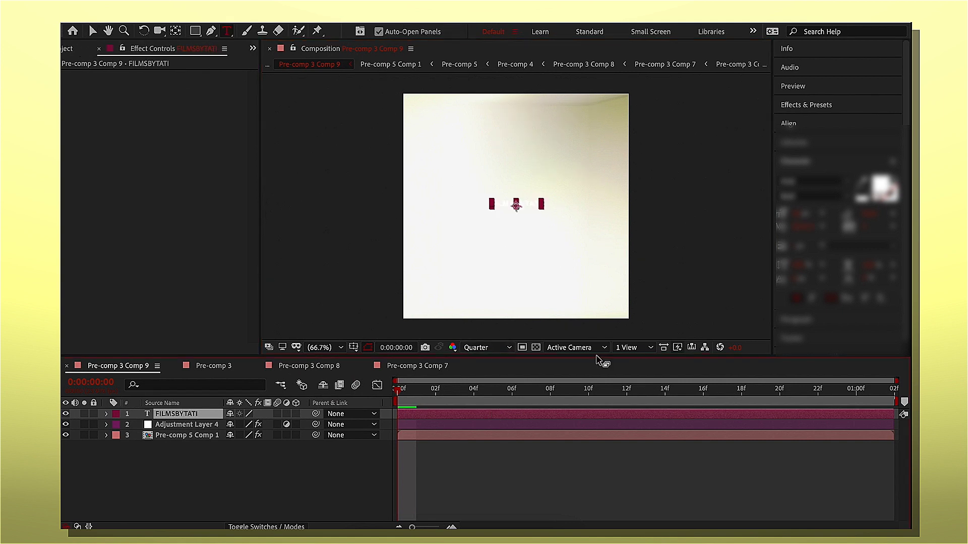
- Apply the Deep Glow effect to the FILMSBYTATI text layer
{"action": "left_click", "coordinate": [803, 105]}
{"action": "type", "text": "DEEP"}
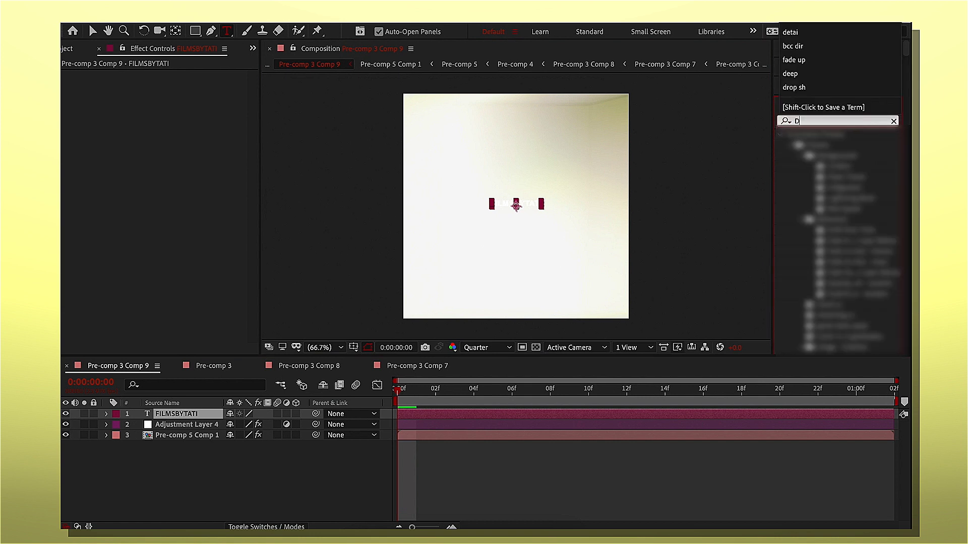
{"action": "type", "text": " GL"}
{"action": "left_click_drag", "start_coordinate": [819, 145], "coordinate": [428, 415]}
{"action": "key", "text": "v"}
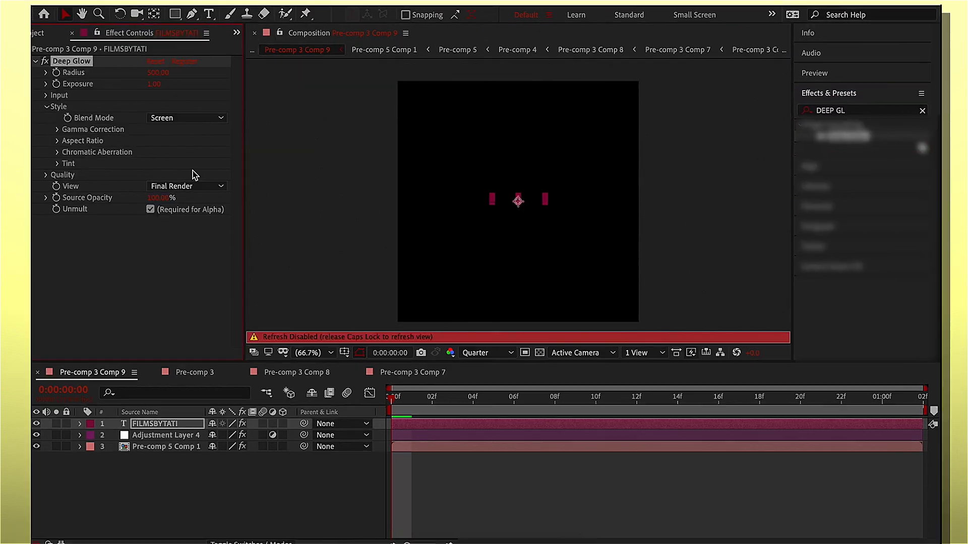
- Re-enable viewer refresh and preview the watermarked composition from frame 10
{"action": "key", "text": "Caps_Lock"}
{"action": "left_click", "coordinate": [539, 406]}
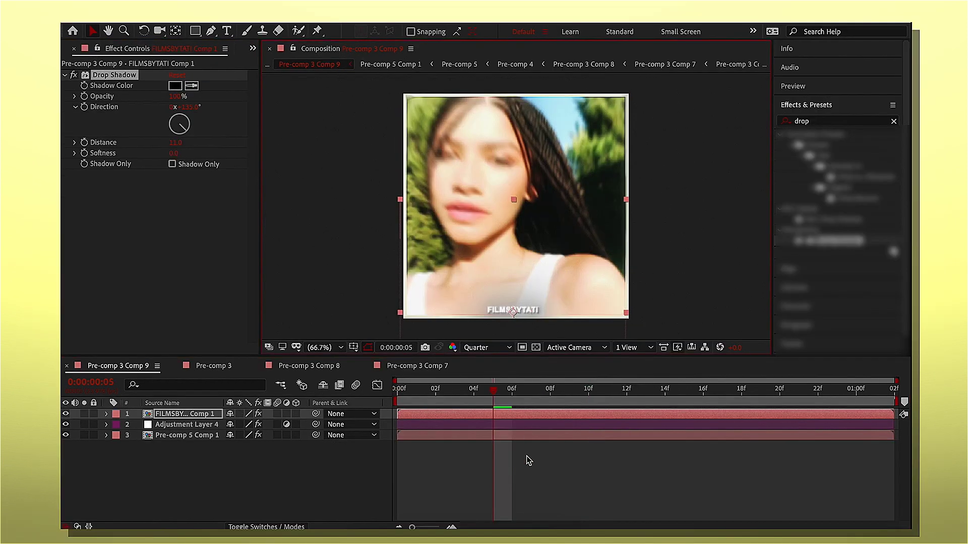
{"action": "left_click", "coordinate": [528, 460]}
{"action": "key", "text": "space"}
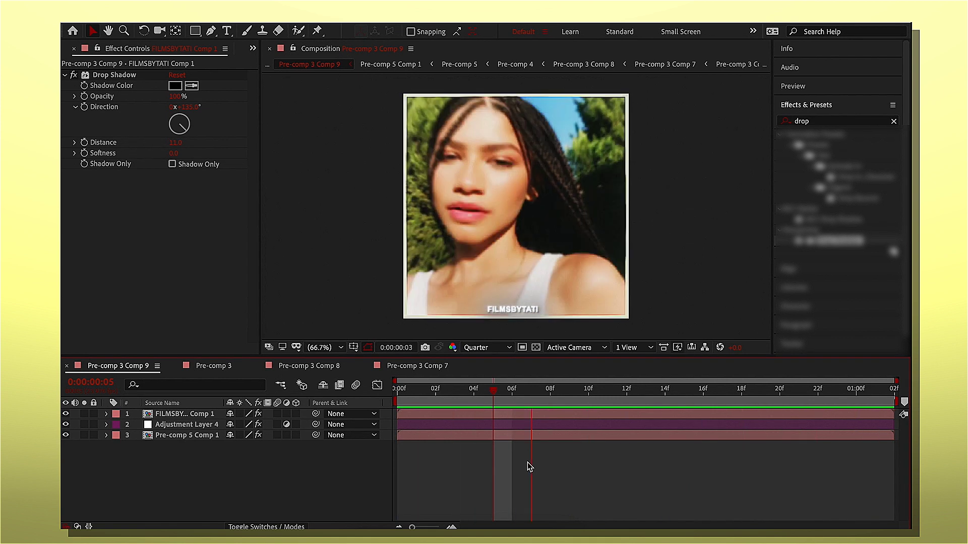
- Play the preview, then switch the Composition panel resolution from Quarter to Full
{"action": "key", "text": "space"}
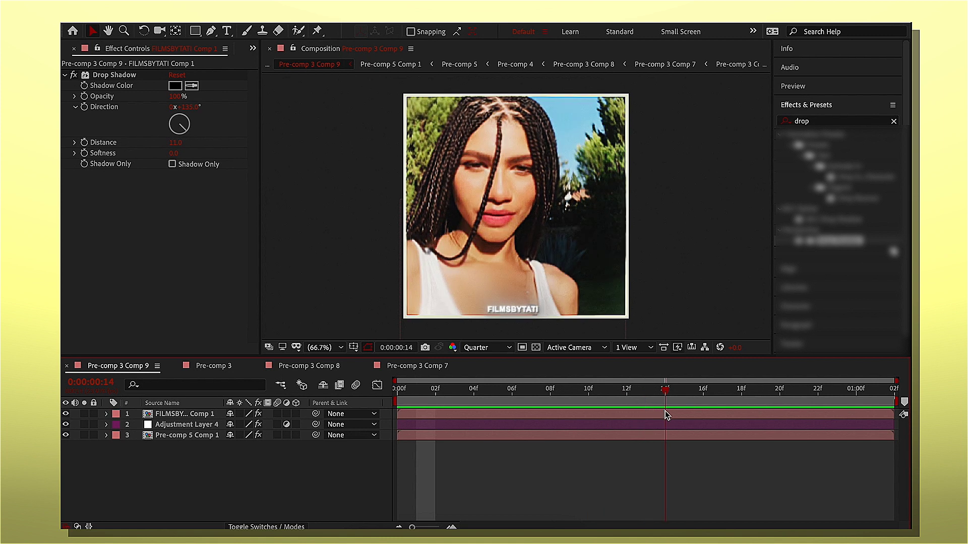
{"action": "left_click", "coordinate": [485, 347]}
{"action": "left_click", "coordinate": [489, 383]}
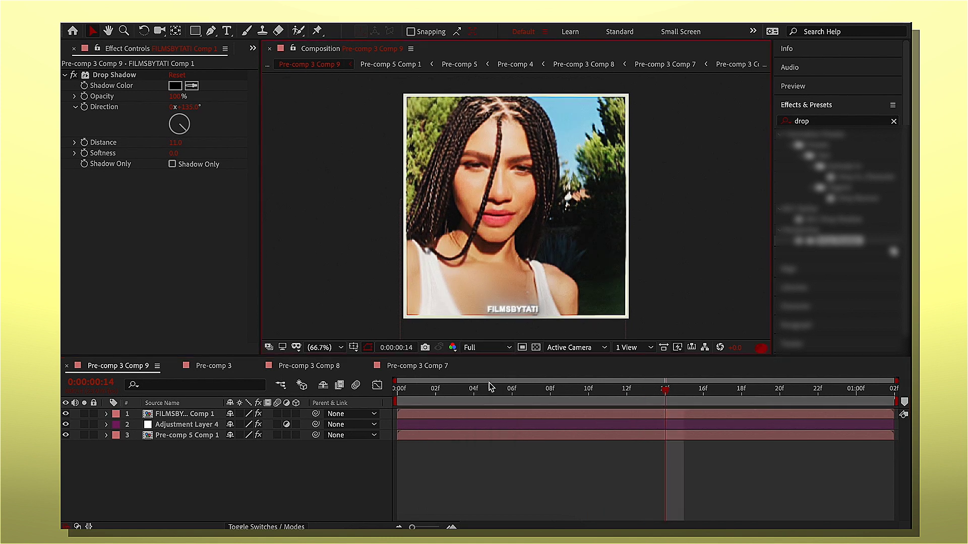